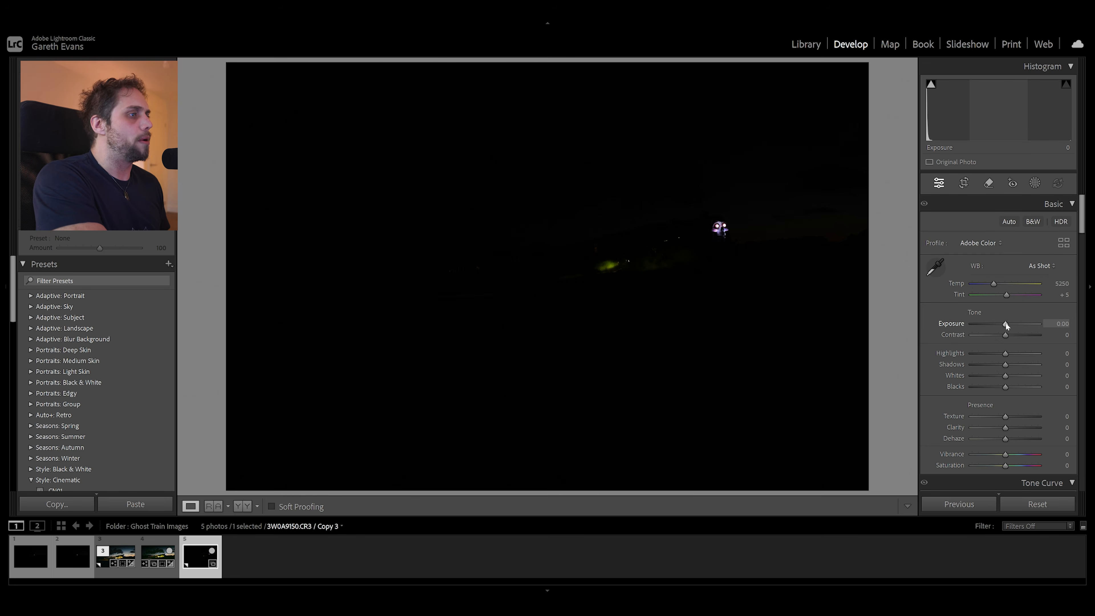
Set the exposure to +4.79 and crop the photo to 16 x 9, trimming dark empty space beside the train
left_click_drag(1006, 323, 1038, 326)
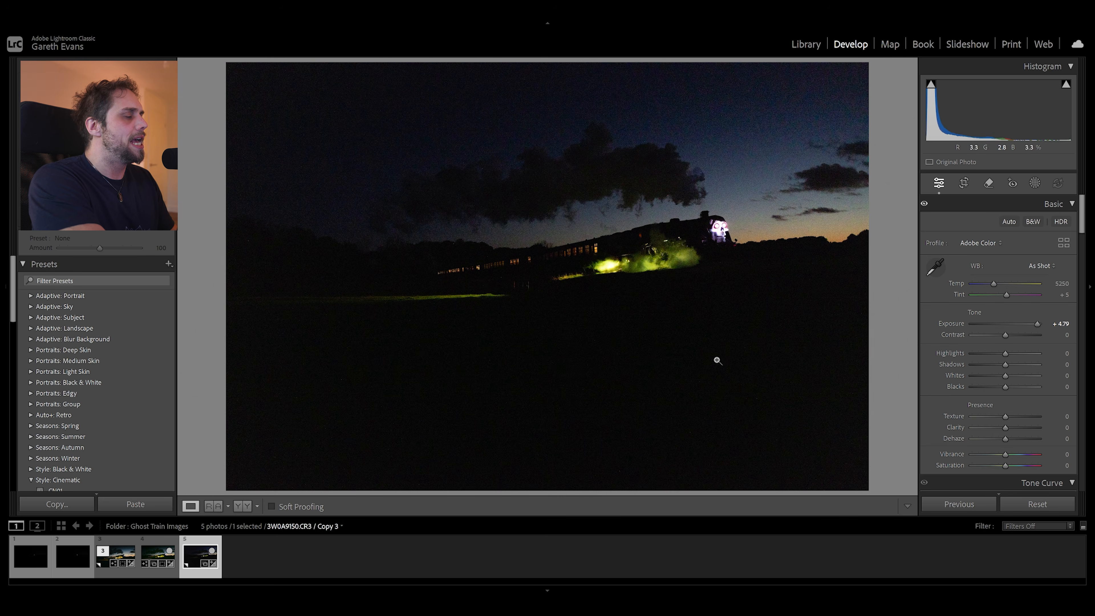
left_click(962, 184)
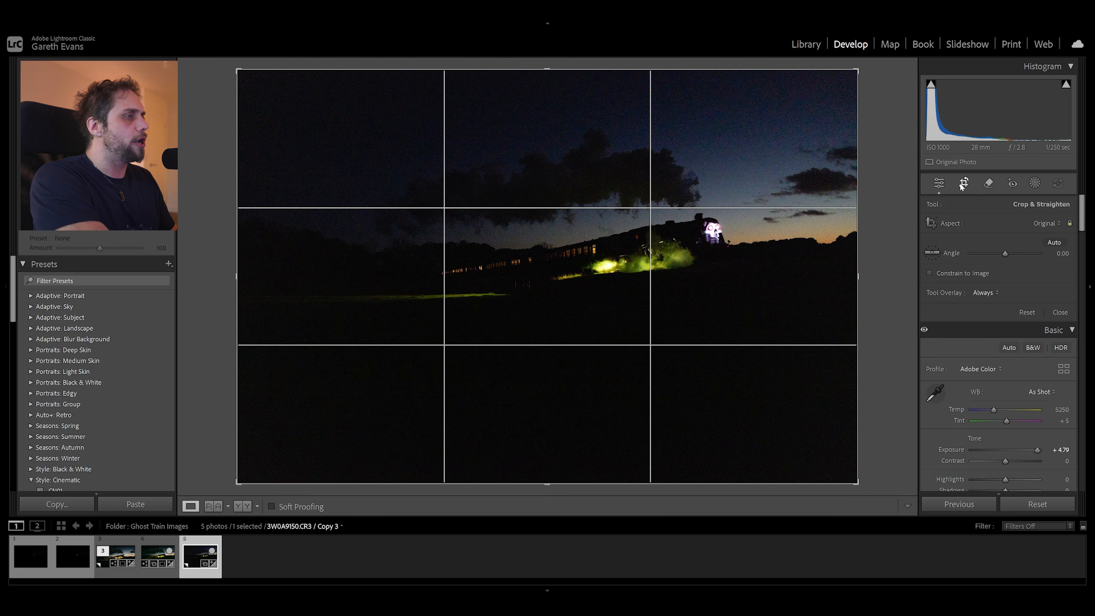
left_click(1047, 228)
left_click(1014, 336)
left_click_drag(614, 291, 611, 307)
left_click_drag(236, 279, 317, 295)
key("Return")
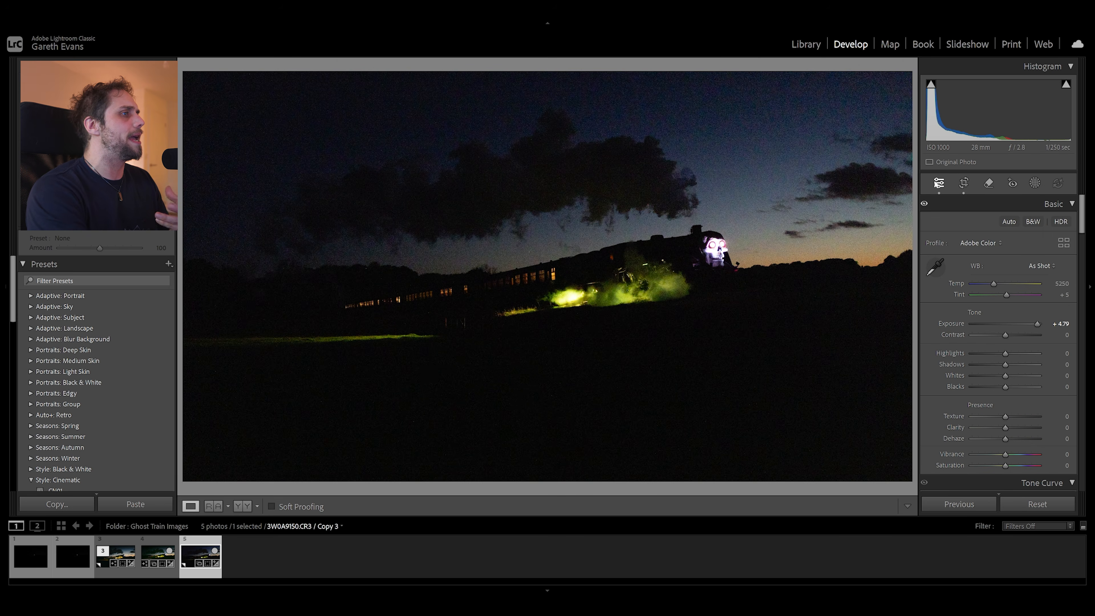
Straighten the cropped photo by rotating it to an angle of 1.32
left_click(964, 183)
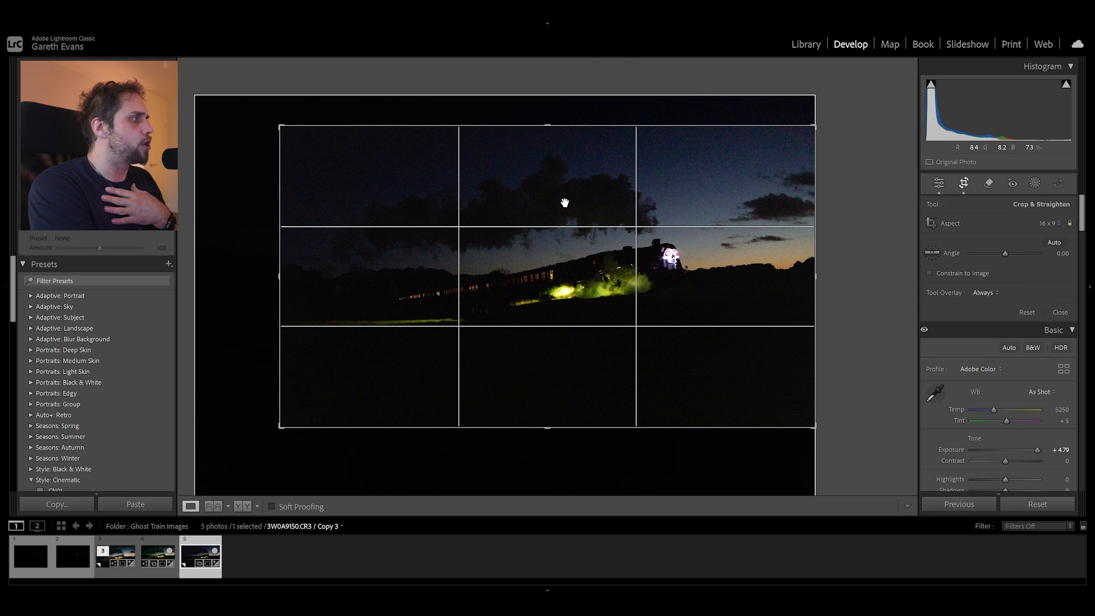
left_click_drag(243, 262, 243, 257)
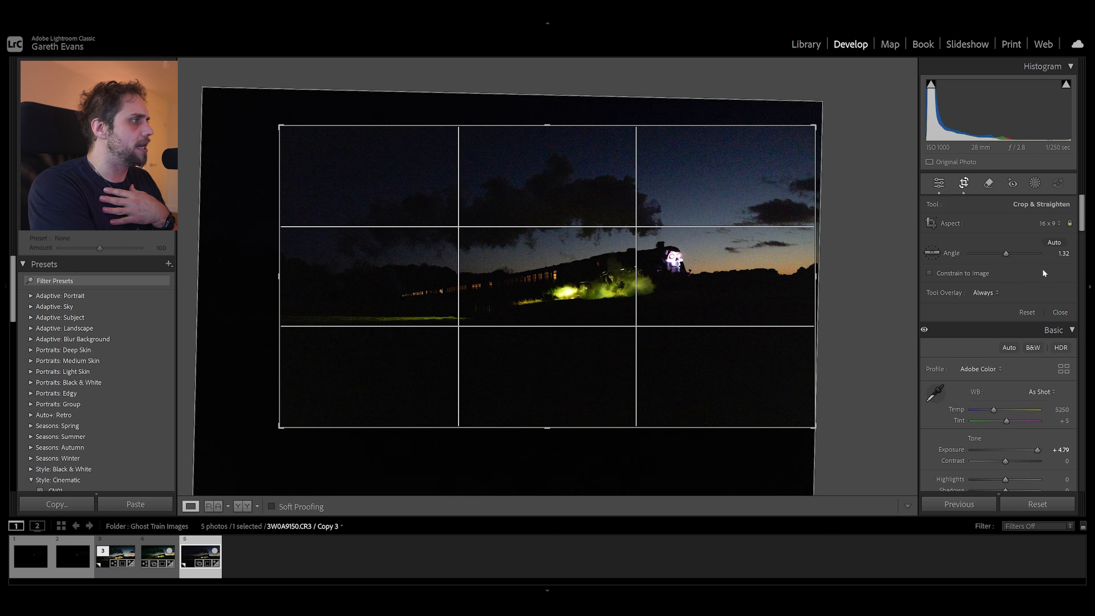
left_click(940, 182)
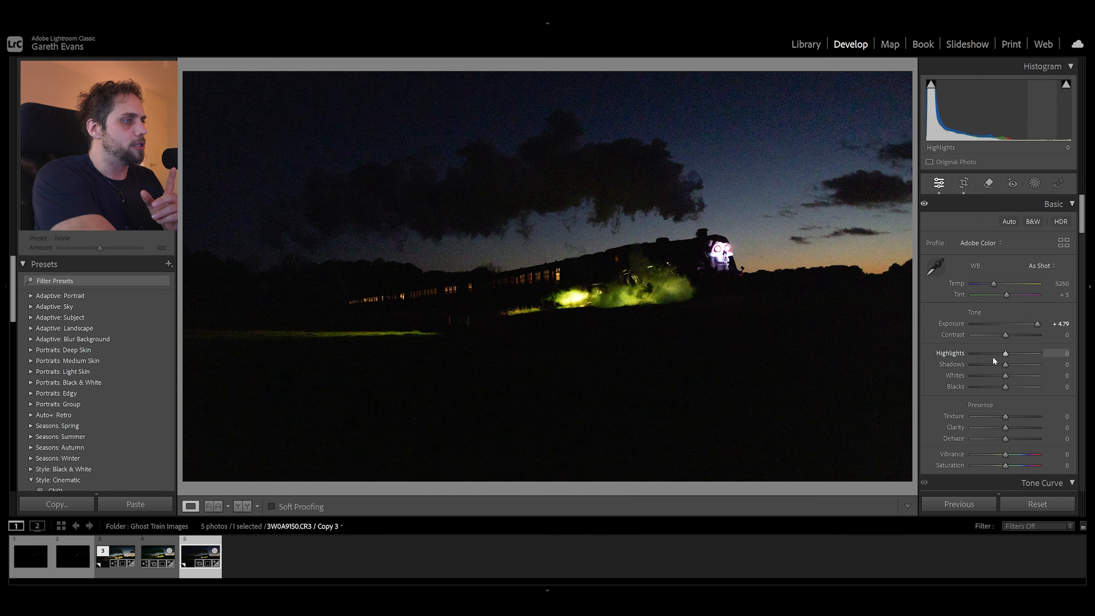
Set Shadows to +32, Clarity to +9, Vibrance to +14 and the white balance temperature to 5803
scroll(974, 338, "down", 2)
mouse_move(1005, 278)
left_mouse_down()
mouse_move(1039, 276)
mouse_move(1014, 279)
left_mouse_up()
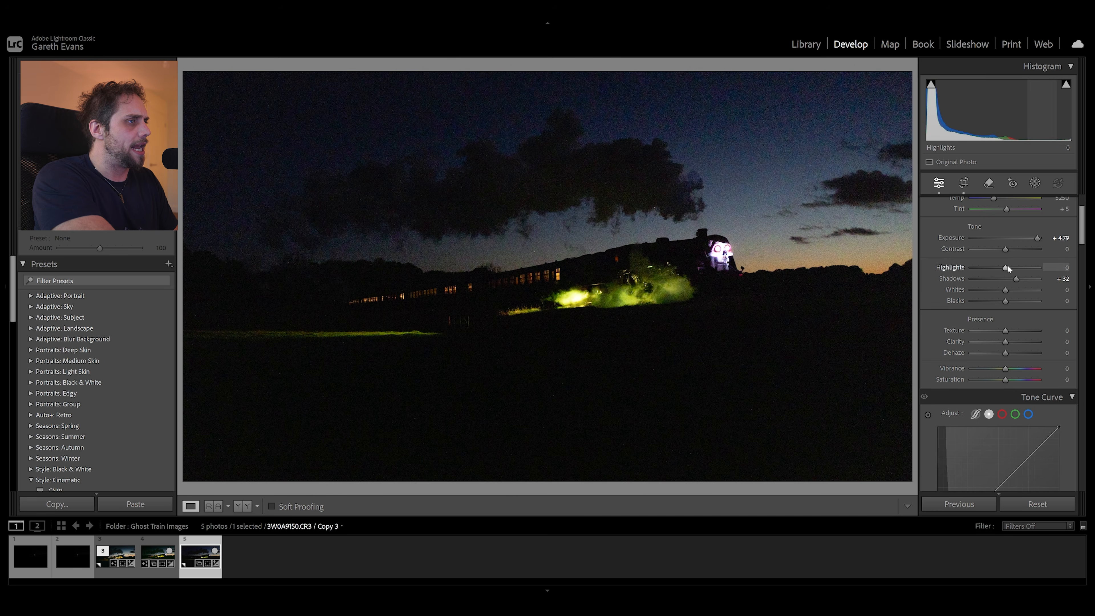
left_click_drag(1006, 342, 1011, 368)
left_click_drag(993, 199, 996, 199)
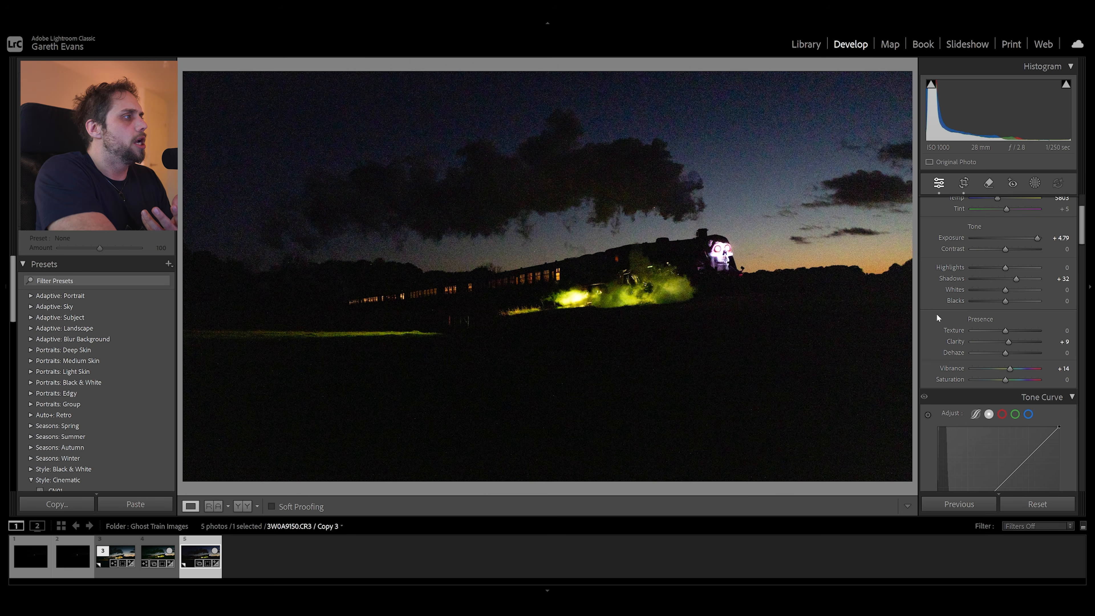
Apply Denoise to the photo at an amount of 50
scroll(939, 314, "down", 5)
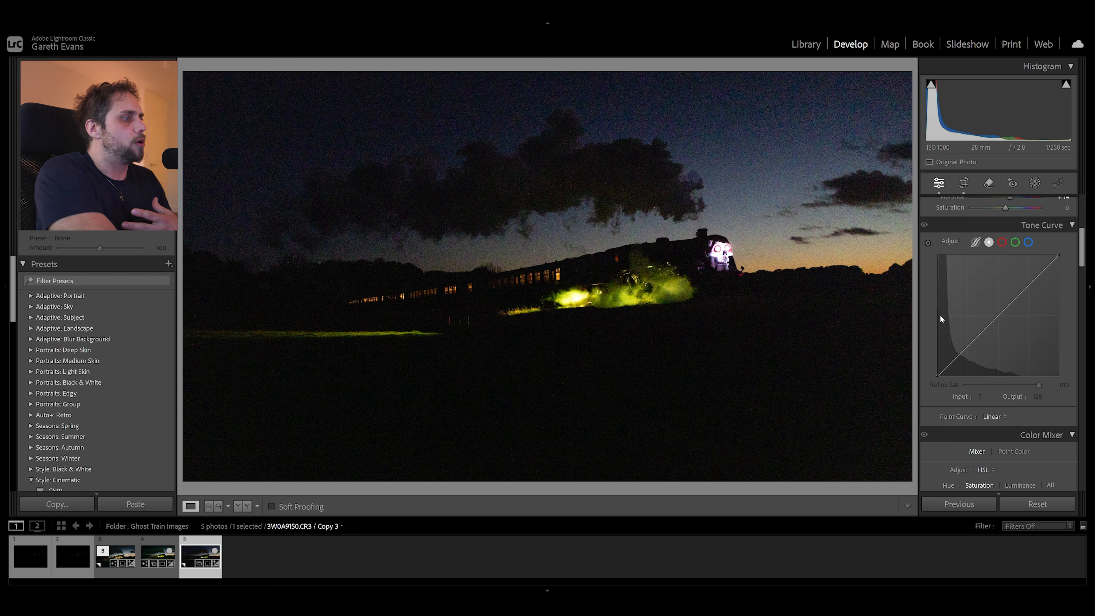
scroll(940, 314, "down", 5)
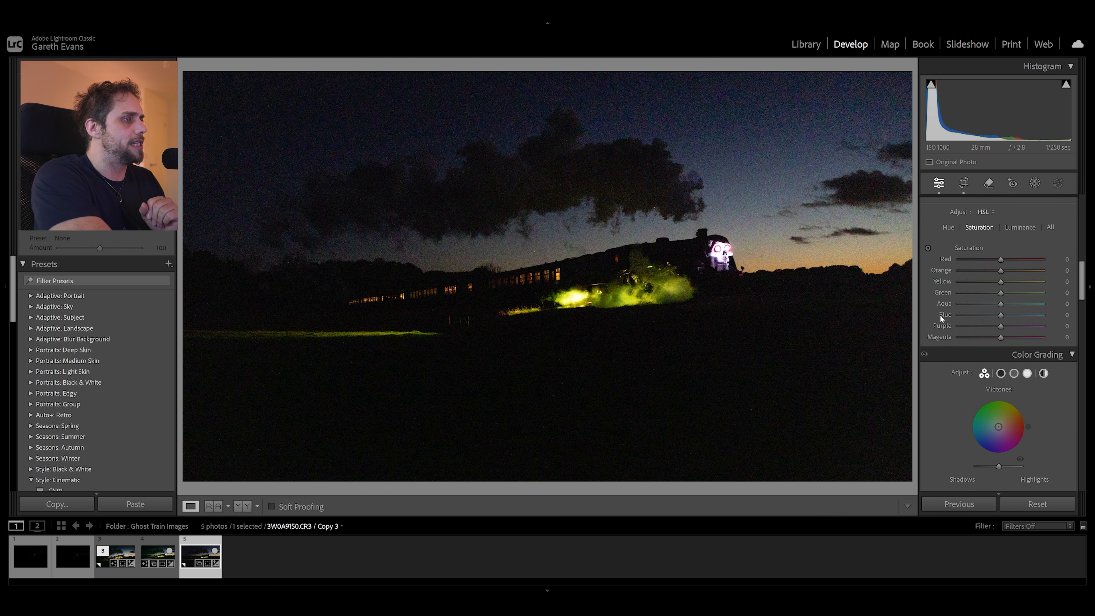
scroll(937, 370, "down", 5)
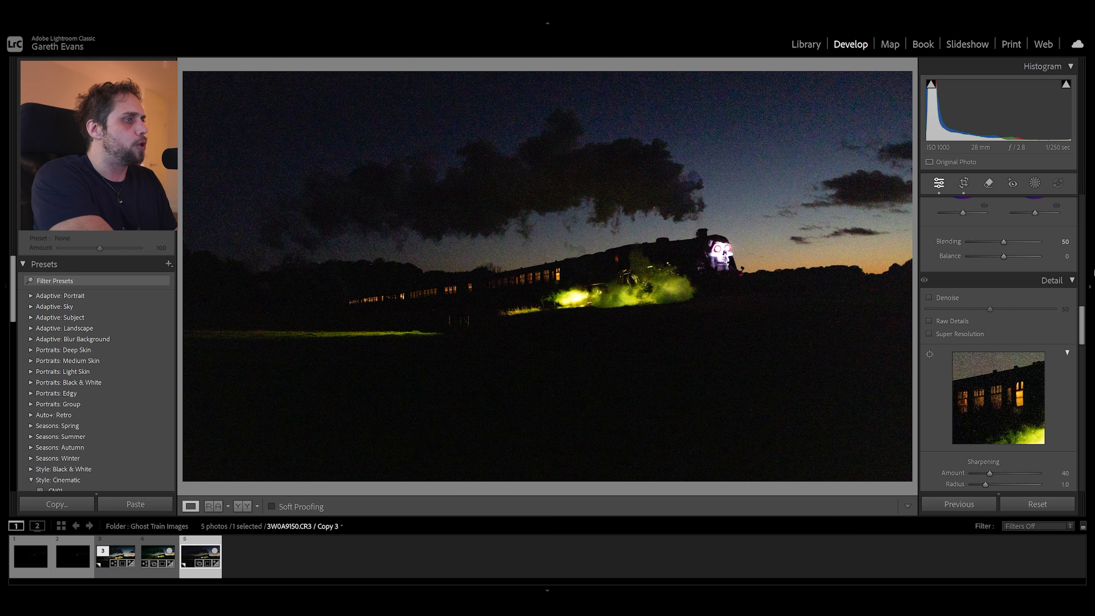
left_click(943, 300)
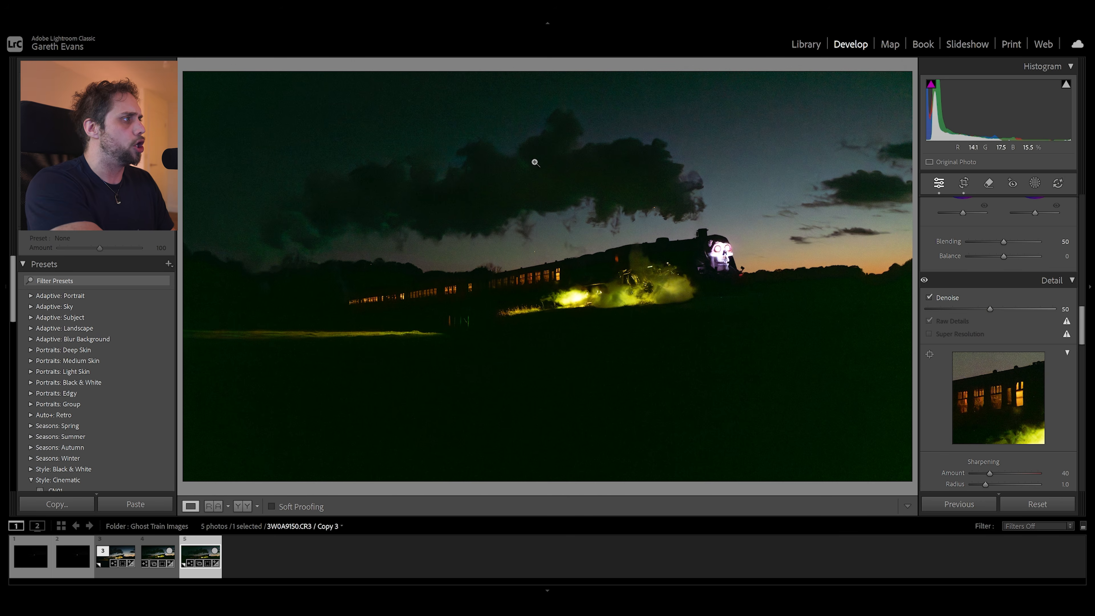
Examine the denoised train, smoke cloud and sky up close for remaining noise and colour cast
left_click(737, 200)
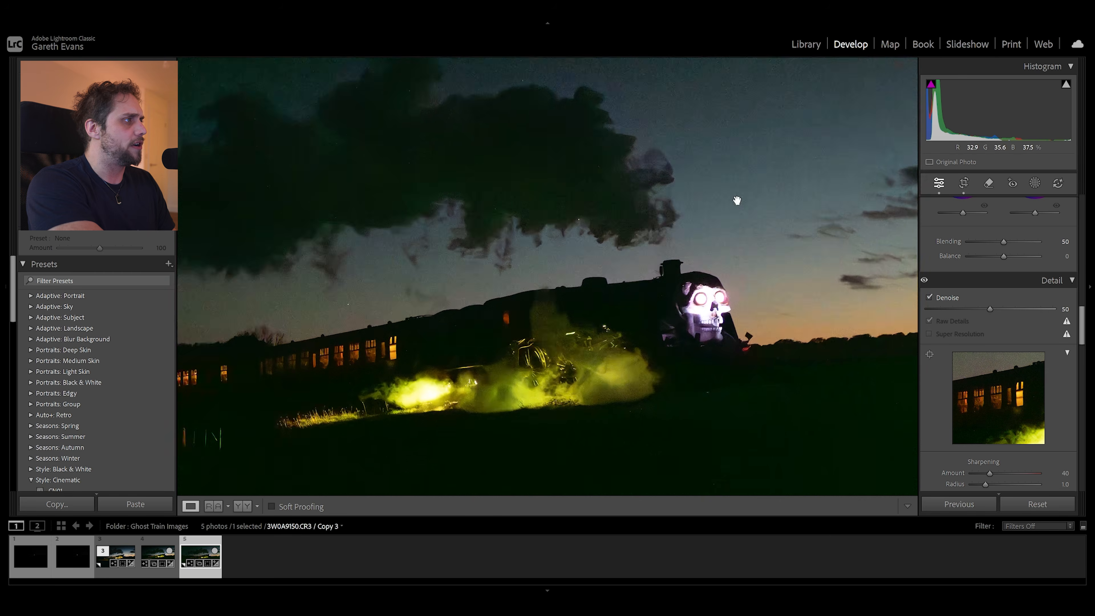
left_click_drag(737, 201, 700, 149)
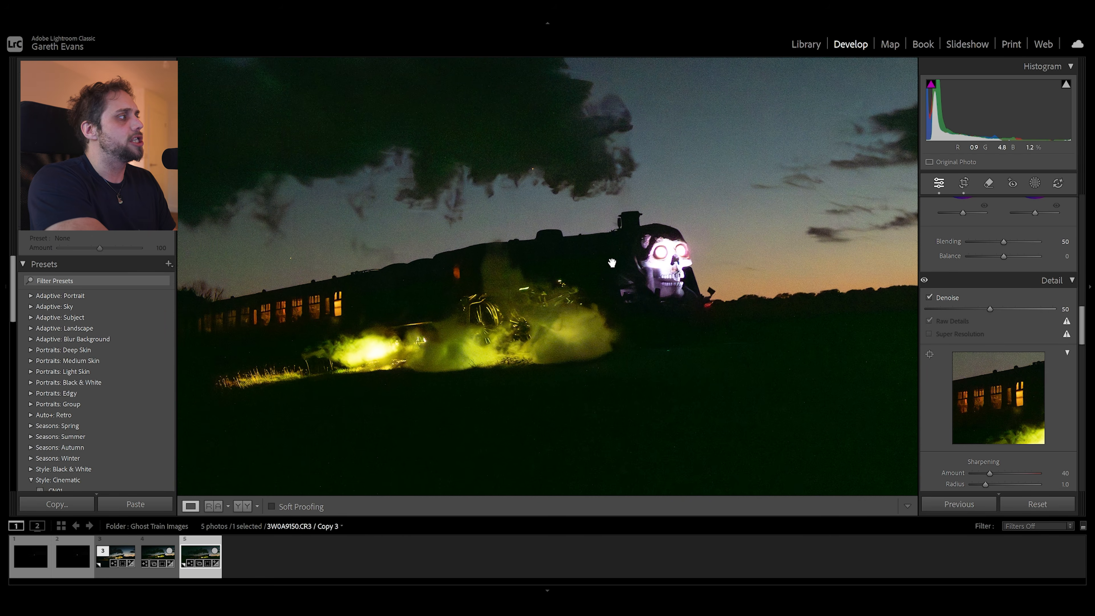
scroll(698, 220, "up", 10)
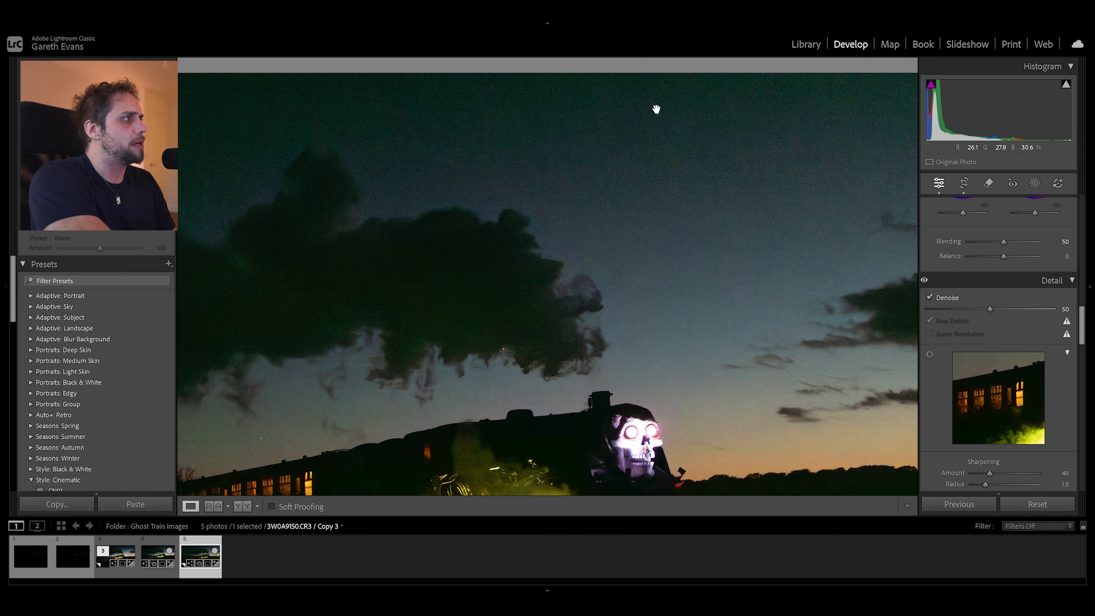
left_click_drag(867, 316, 688, 118)
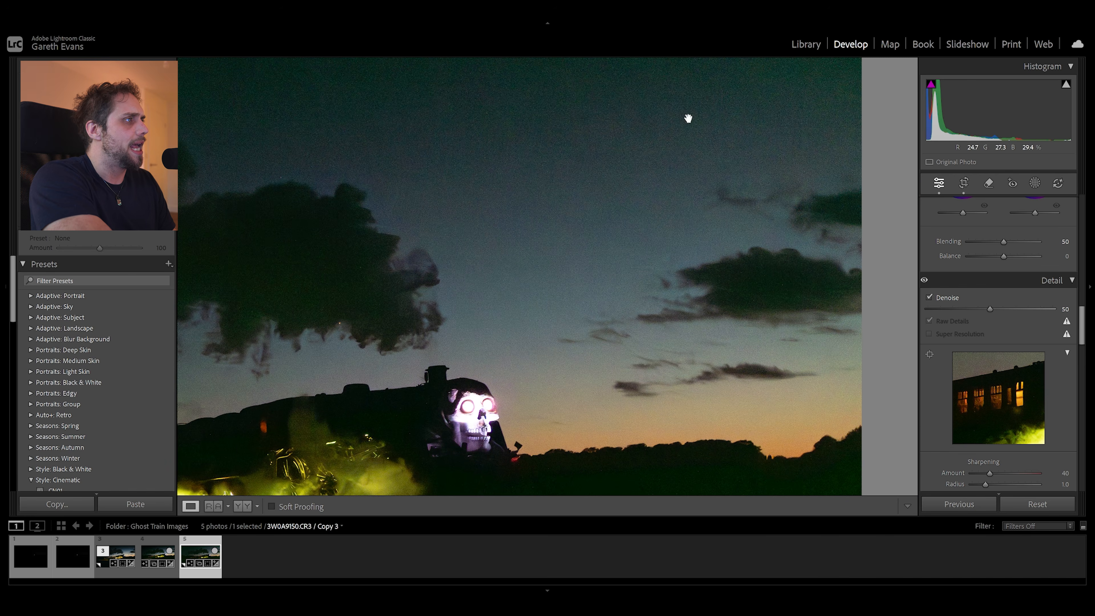
left_click_drag(492, 281, 748, 342)
left_click_drag(444, 317, 679, 291)
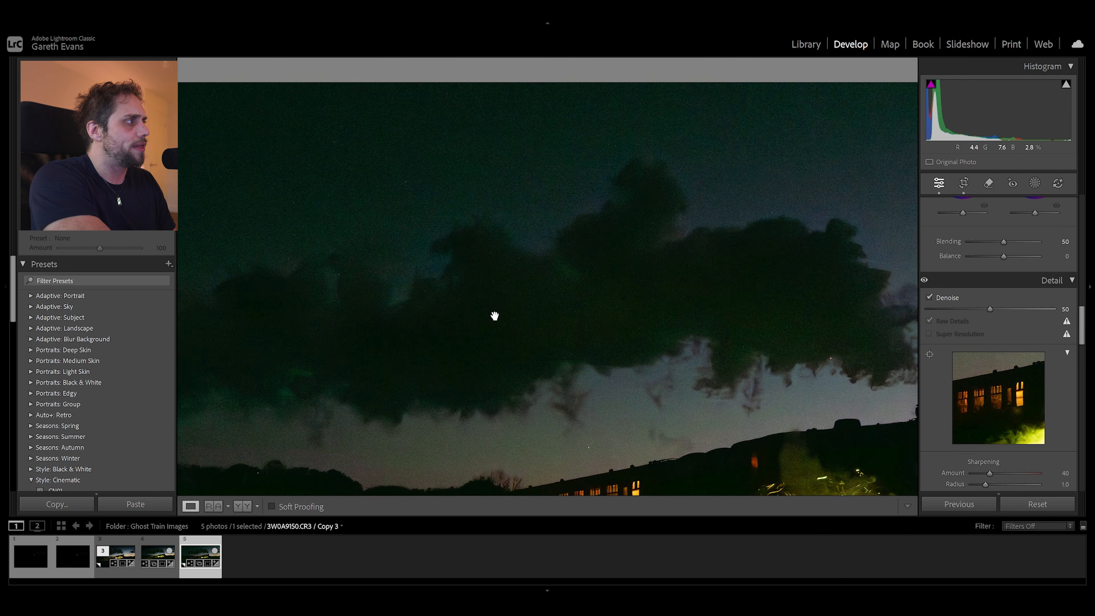
left_click_drag(494, 316, 611, 305)
left_click_drag(781, 362, 464, 279)
left_click_drag(785, 298, 655, 234)
left_click(656, 235)
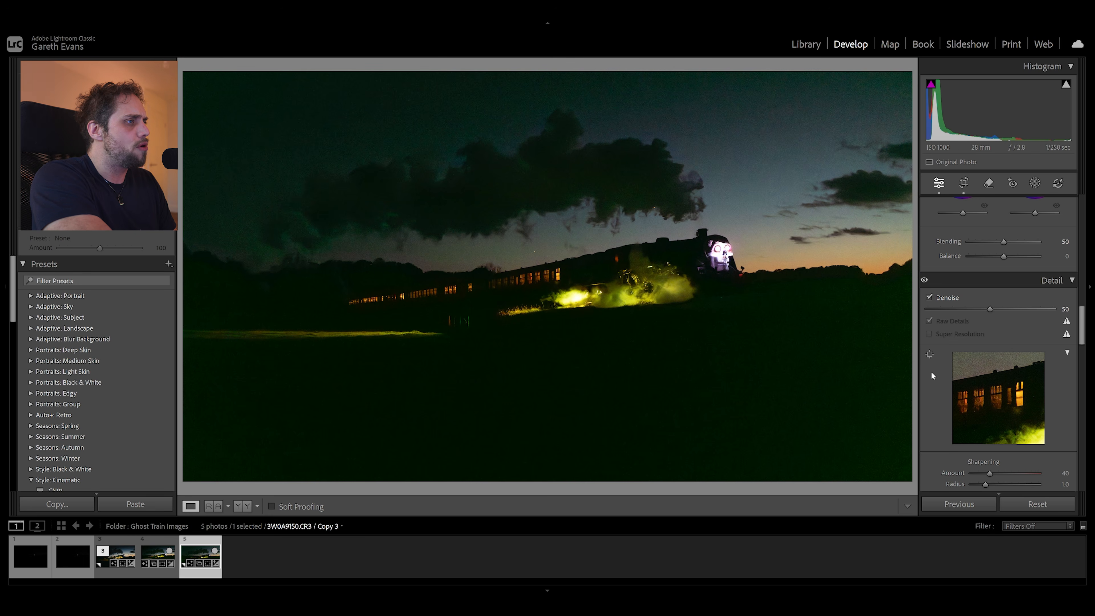
Set the photo's white balance to a temperature of 6316 and a tint of +15
scroll(933, 373, "up", 15)
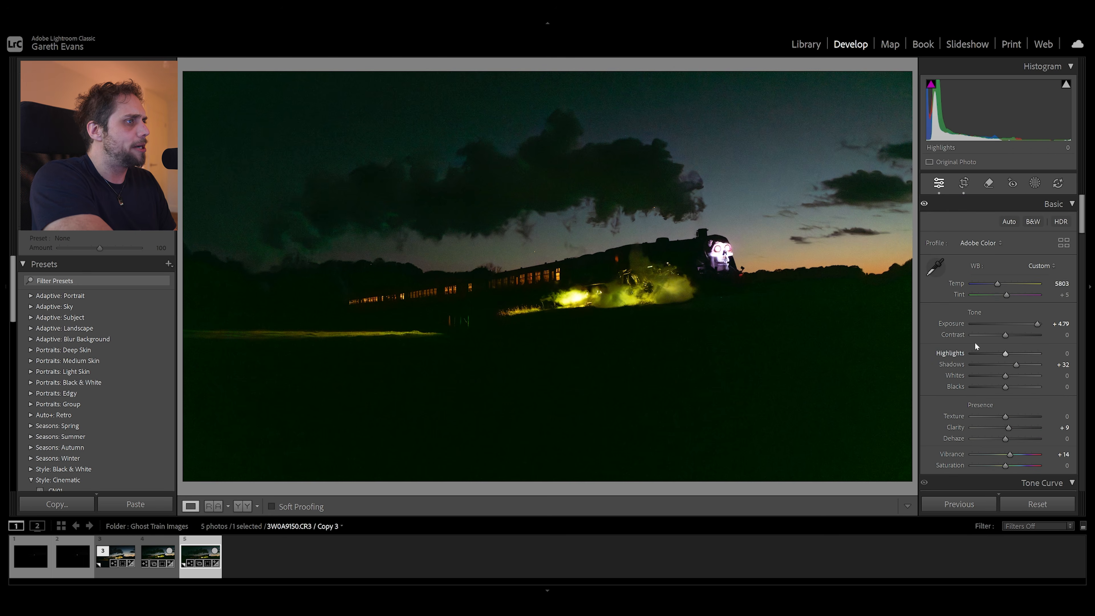
left_click_drag(997, 282, 1009, 296)
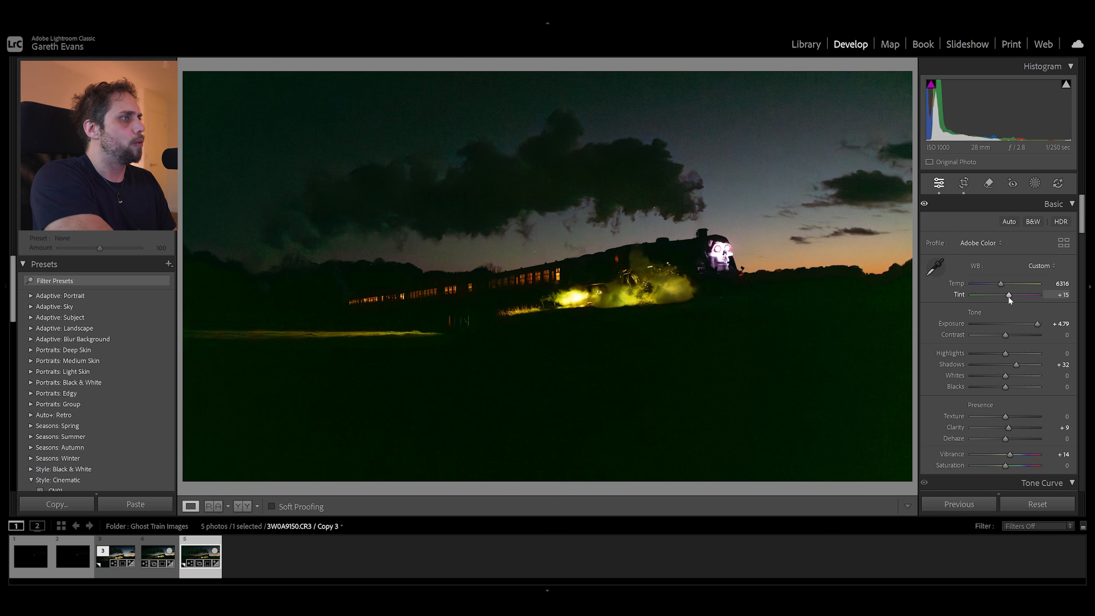
Add a sky mask and set its Contrast to 22 and Blacks to -4
left_click(1038, 185)
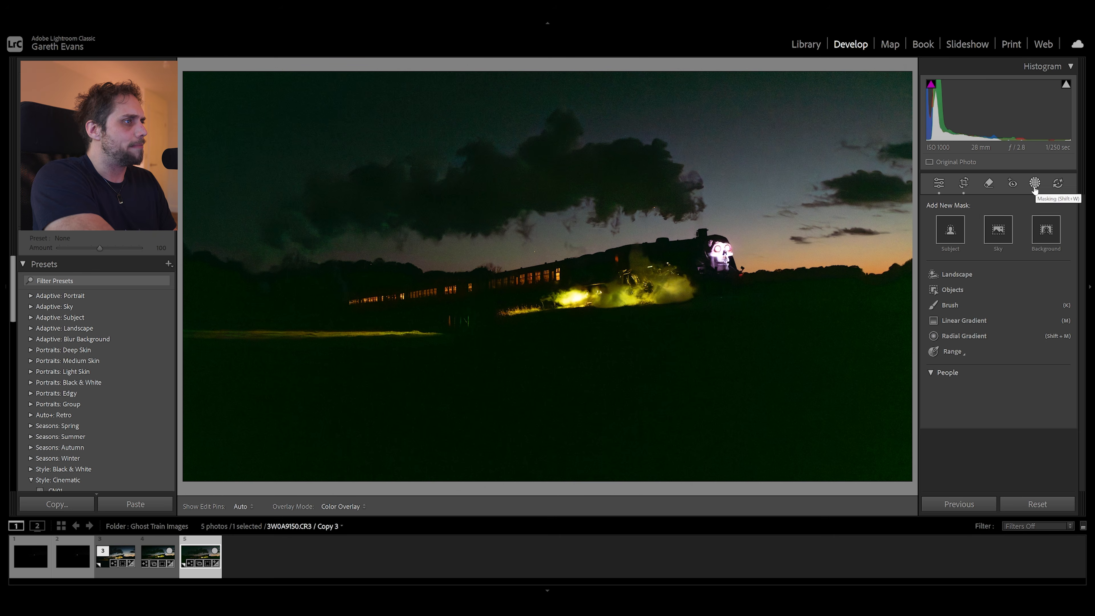
left_click(998, 235)
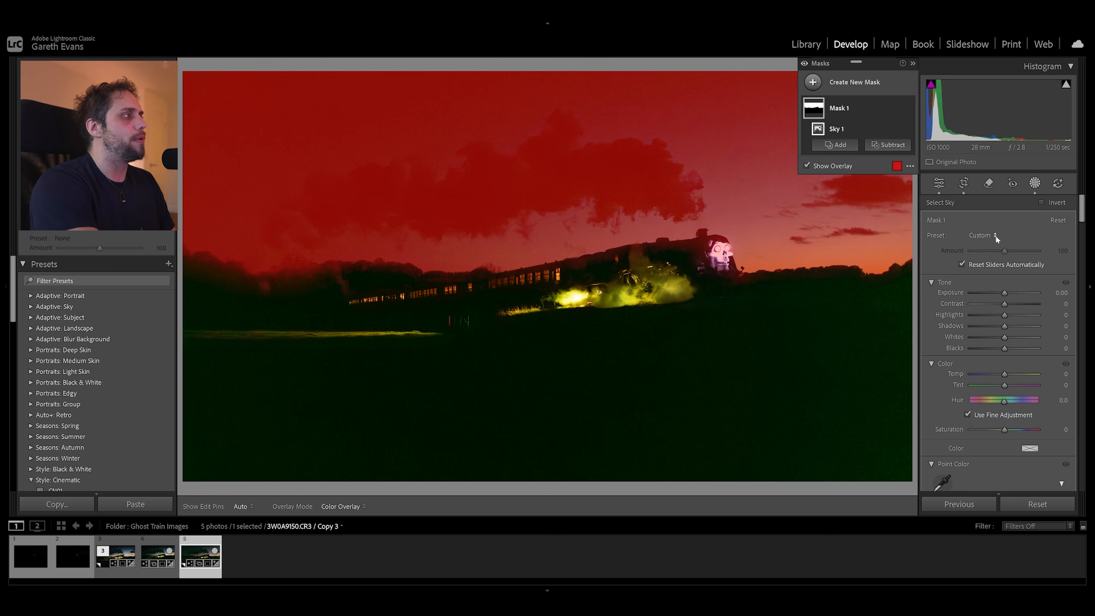
left_click_drag(1005, 304, 1012, 304)
left_click_drag(1004, 348, 1003, 347)
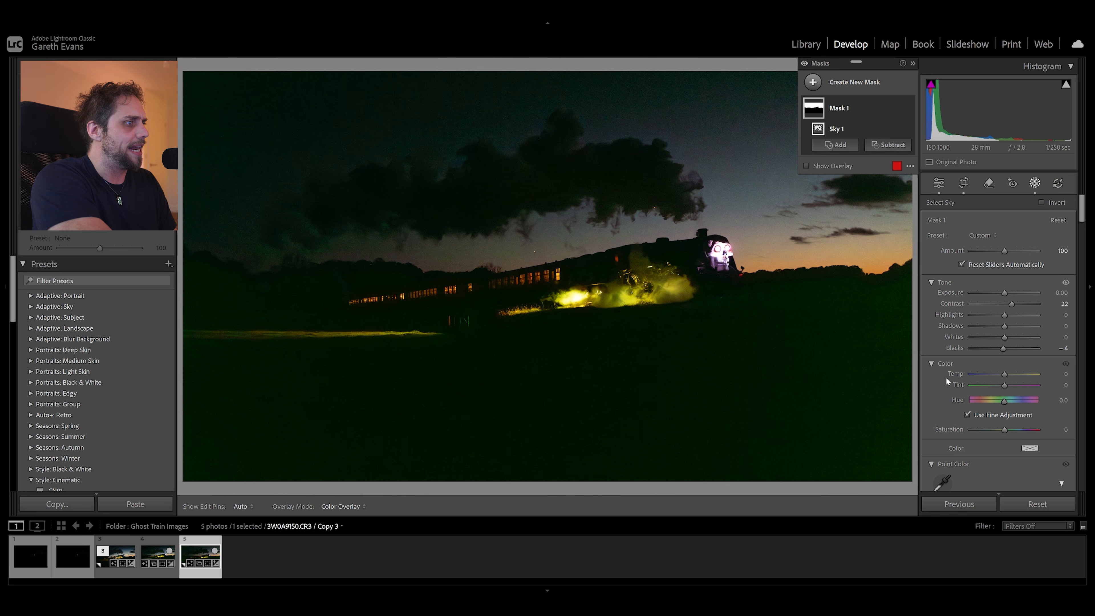
Soften the sky mask by setting its Clarity to -100 and Texture to -18
scroll(946, 378, "down", 6)
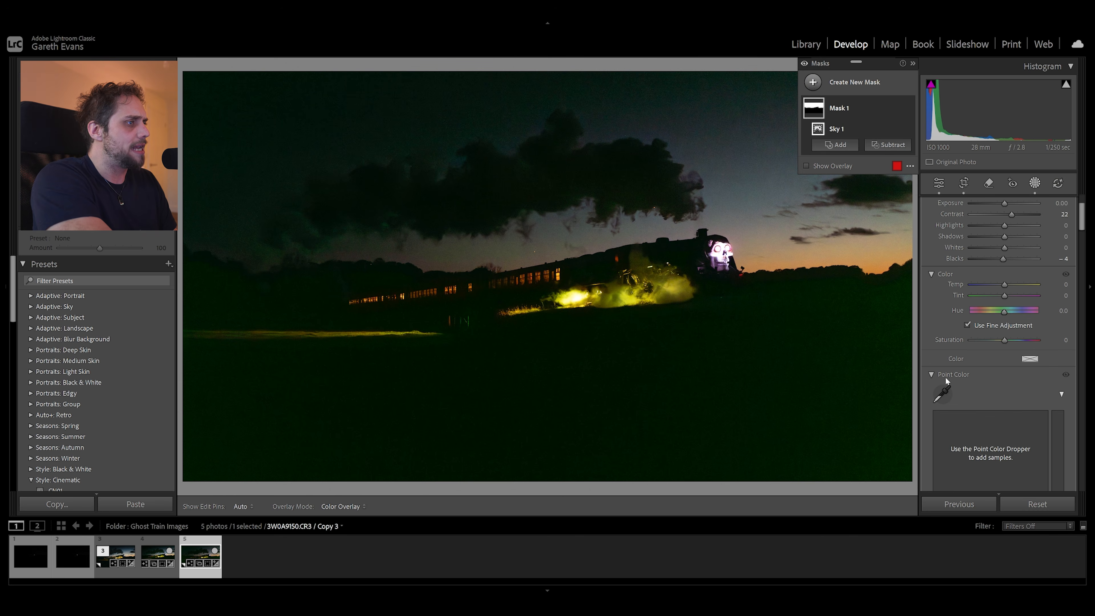
scroll(943, 372, "down", 4)
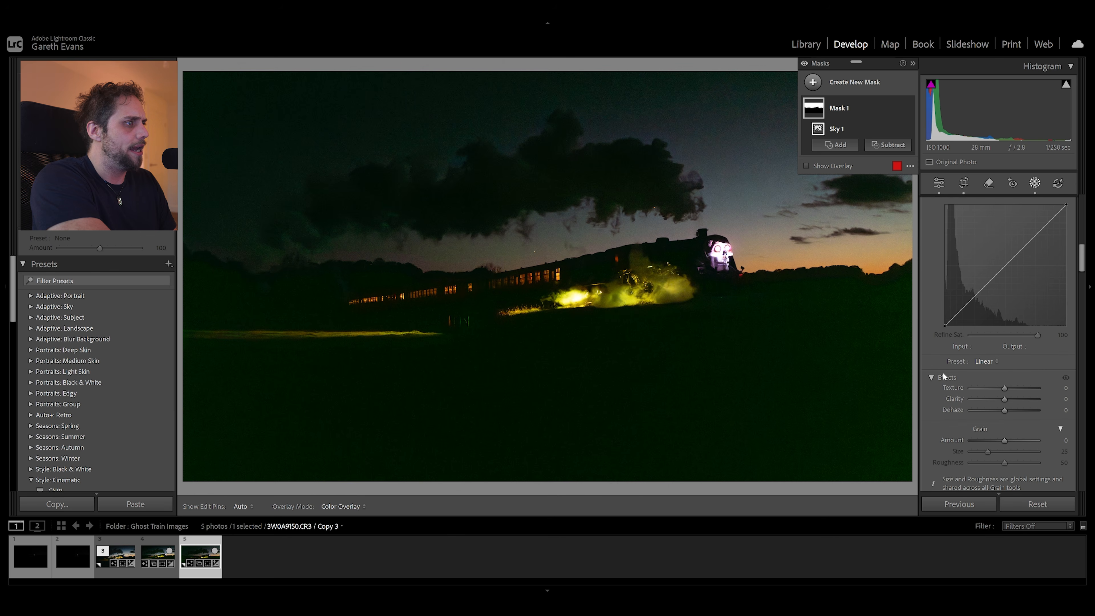
left_click_drag(1003, 400, 964, 389)
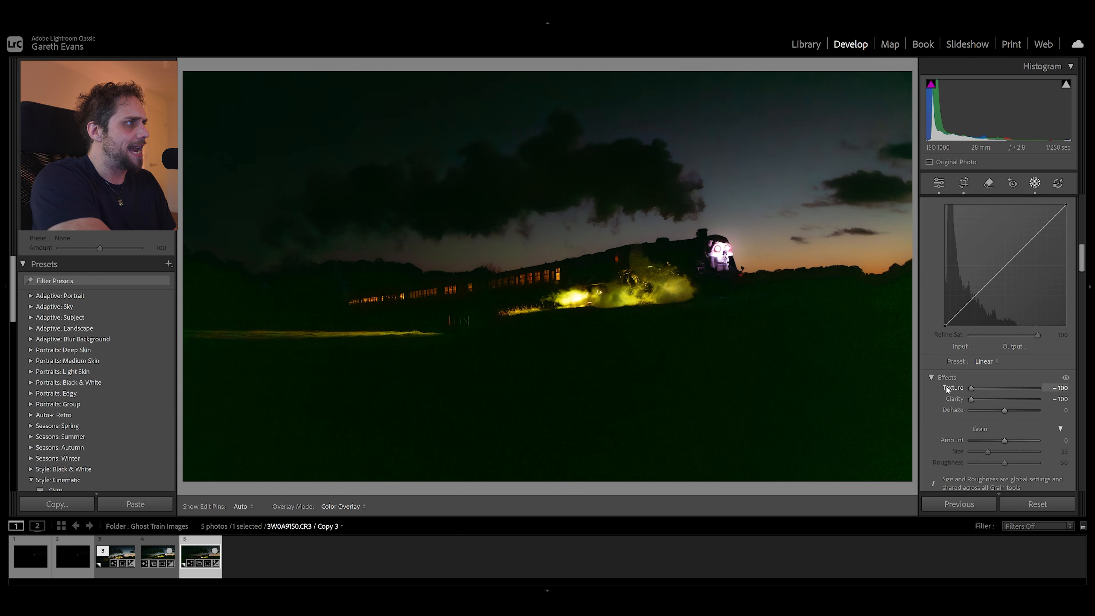
left_click_drag(948, 388, 1000, 390)
Close the masking tool and examine the softened sky and smoke cloud up close
scroll(970, 302, "down", 5)
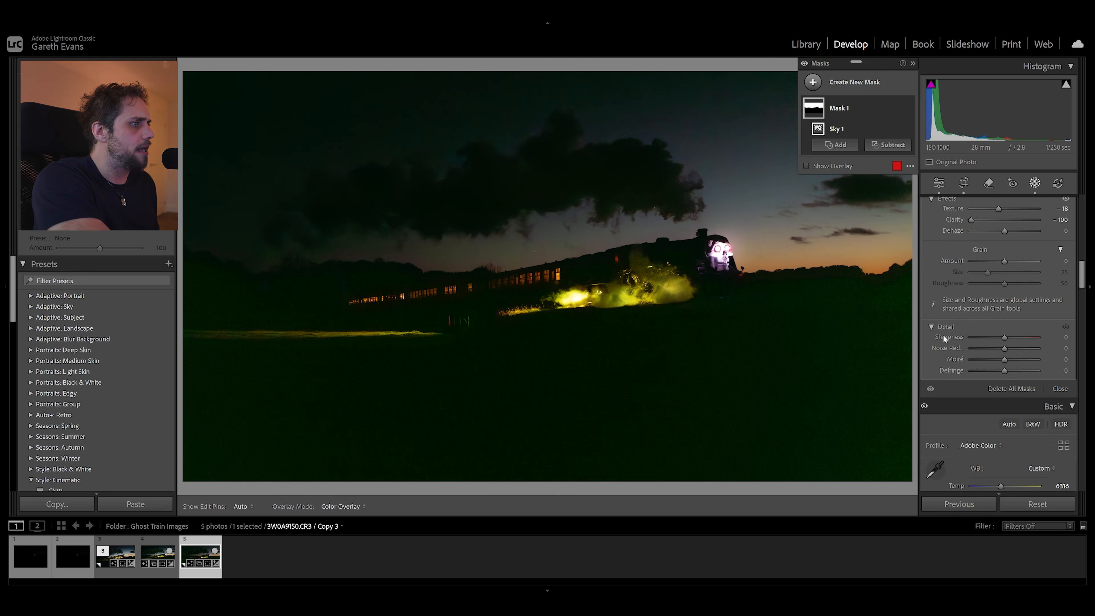
scroll(943, 337, "up", 10)
scroll(944, 342, "up", 3)
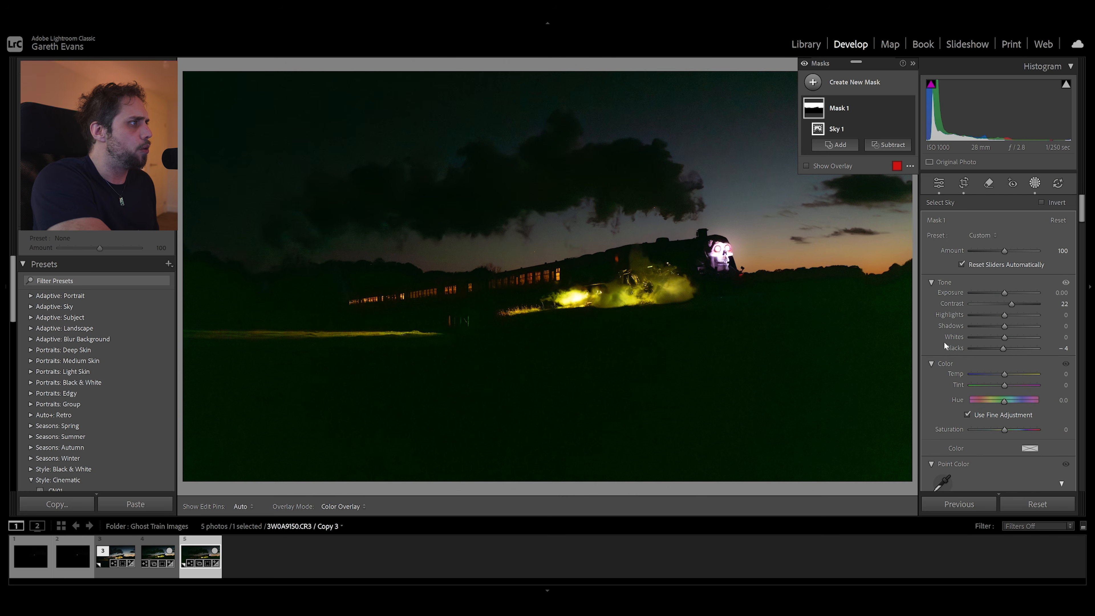
left_click(940, 183)
left_click(819, 183)
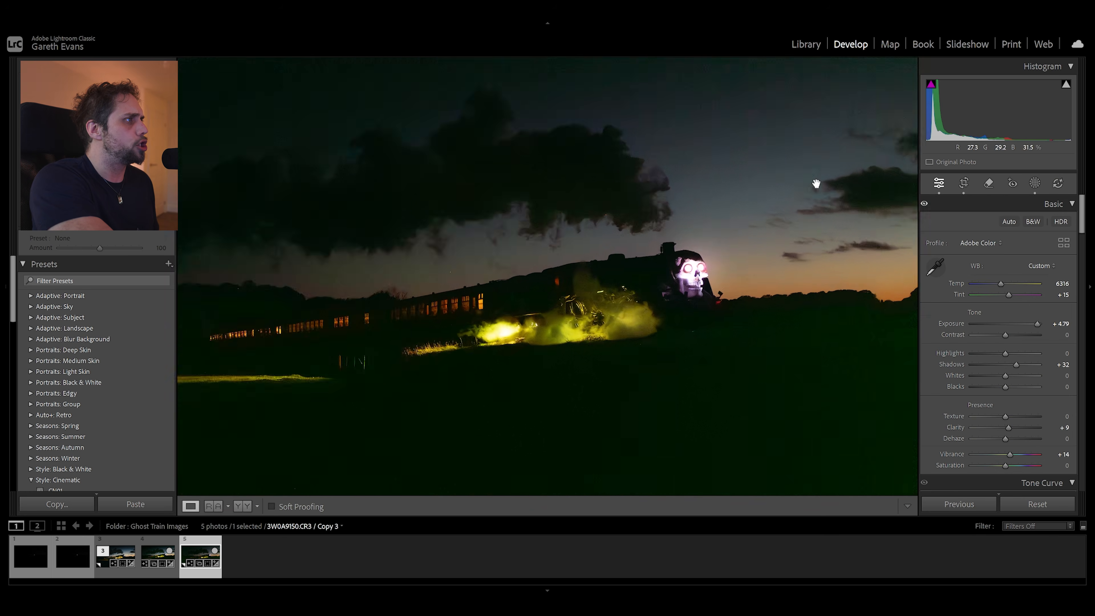
left_click_drag(764, 203, 606, 259)
left_click_drag(472, 205, 634, 244)
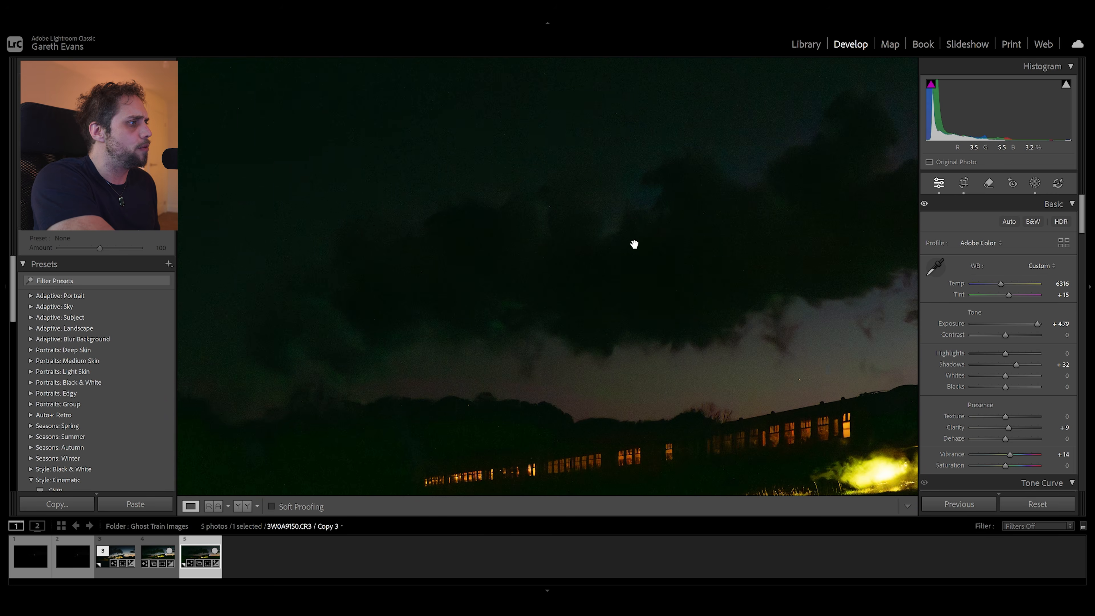
left_click(655, 286)
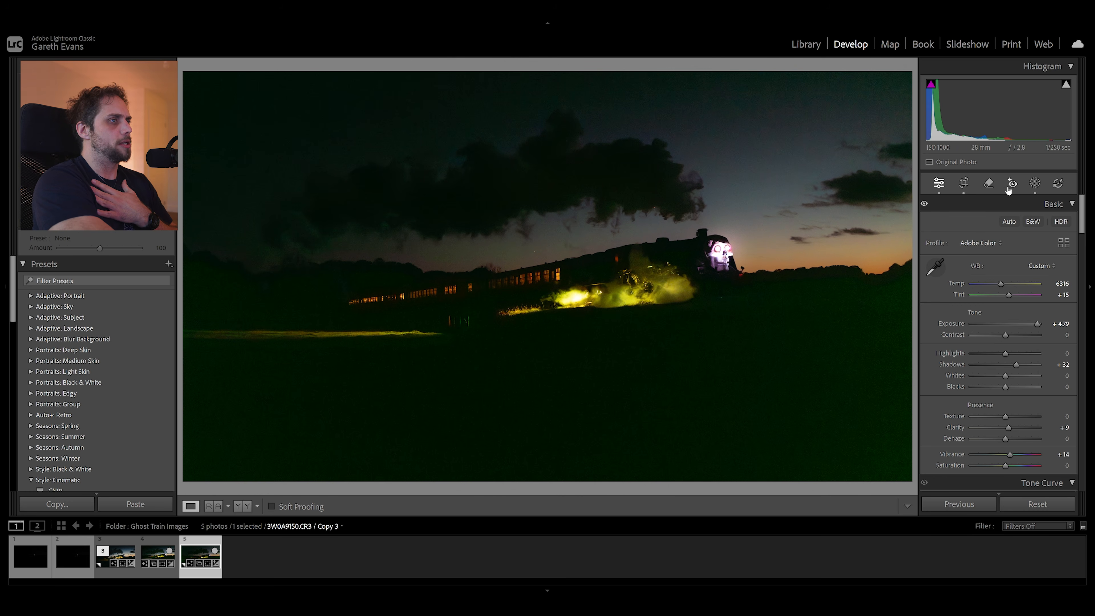
Add a radial gradient mask as a long, tilted ellipse over the train and its lit steam
left_click(1034, 183)
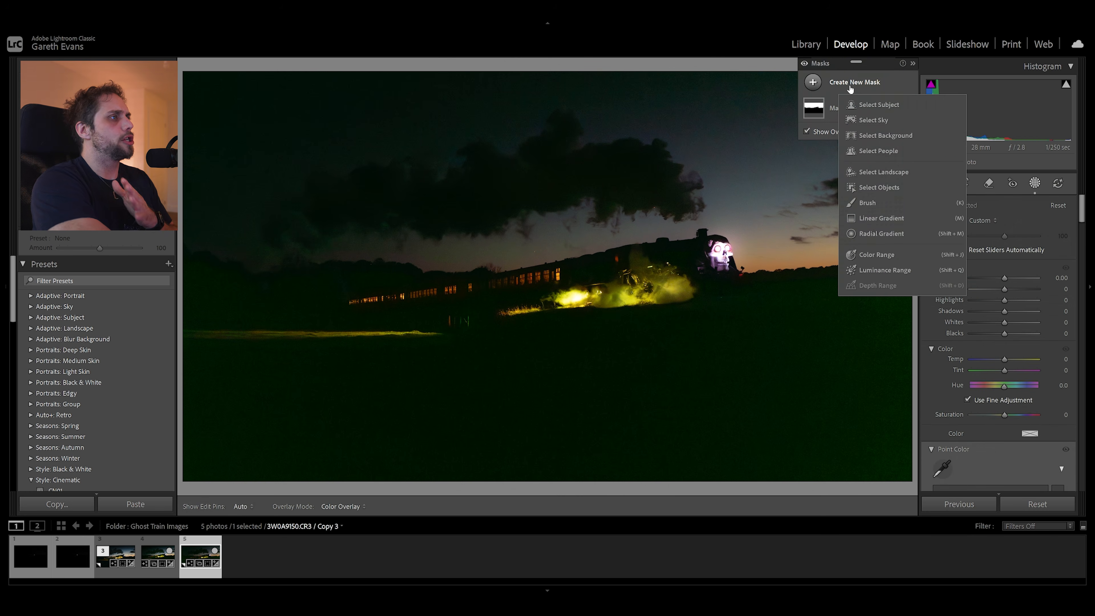
left_click(852, 87)
left_click(863, 86)
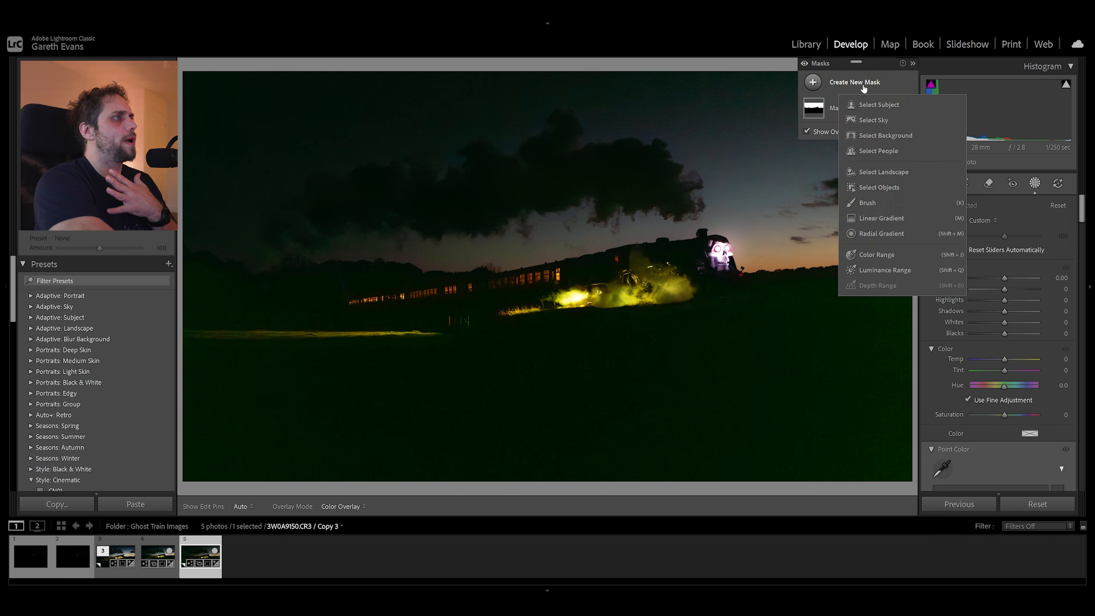
left_click(897, 233)
left_click_drag(647, 263, 328, 324)
mouse_move(726, 194)
left_mouse_down()
mouse_move(703, 207)
mouse_move(714, 203)
left_mouse_up()
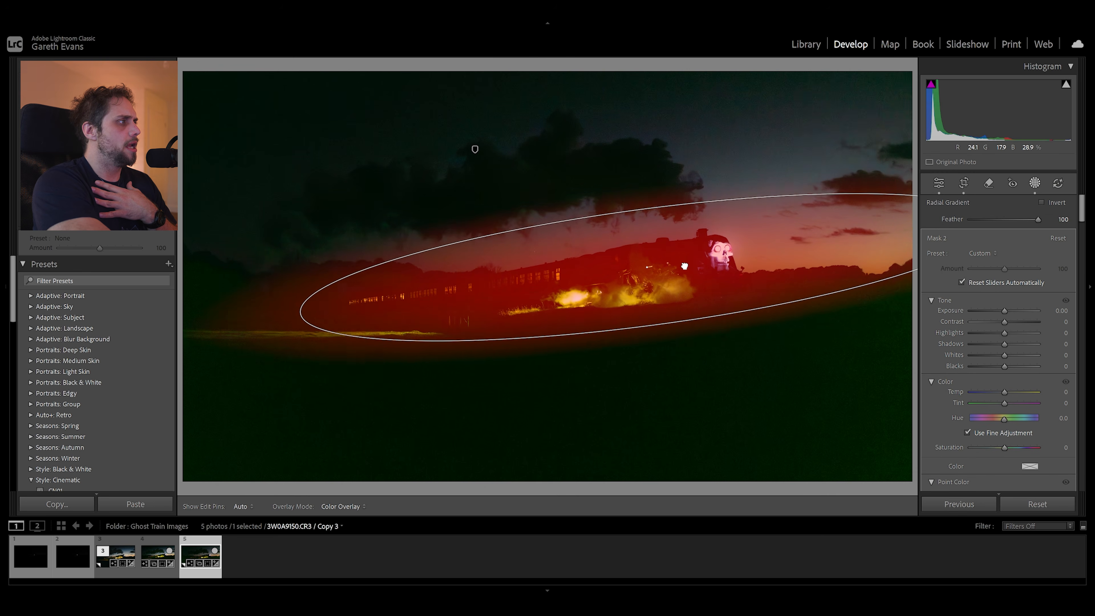
Set the train's radial mask exposure to 0.57 and fine-tune the ellipse's shape and position
left_click_drag(1006, 311, 1012, 310)
left_click_drag(702, 195, 704, 196)
mouse_move(706, 269)
left_mouse_down()
mouse_move(683, 268)
mouse_move(692, 269)
left_mouse_up()
Add a slightly tilted linear gradient mask that covers the field and fades upward through the train and smoke
left_click(866, 79)
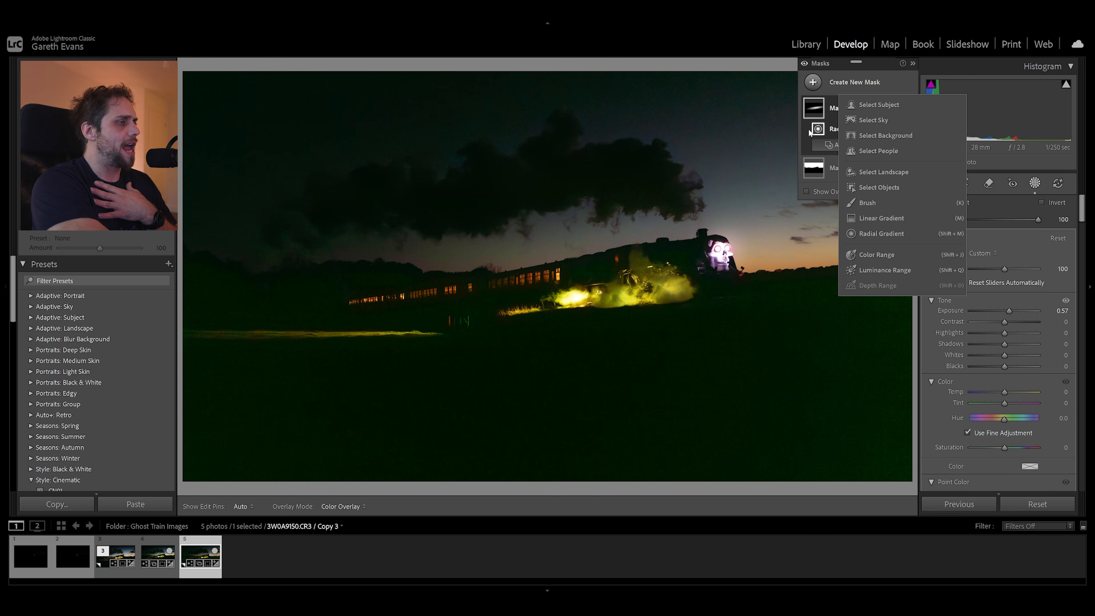
left_click(881, 219)
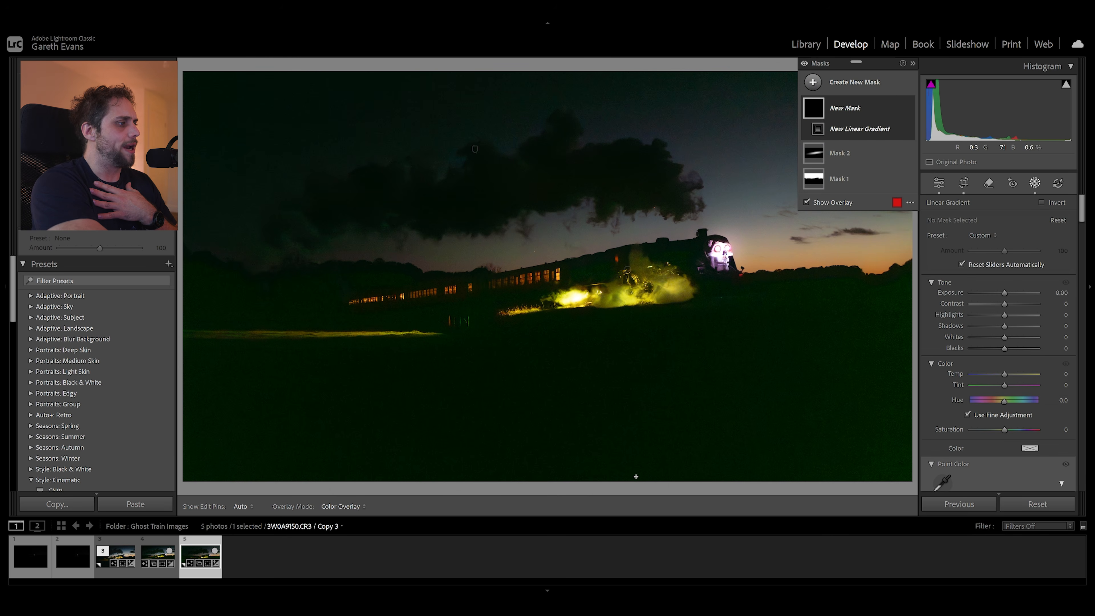
left_click_drag(675, 410, 637, 83)
left_click_drag(655, 238, 660, 325)
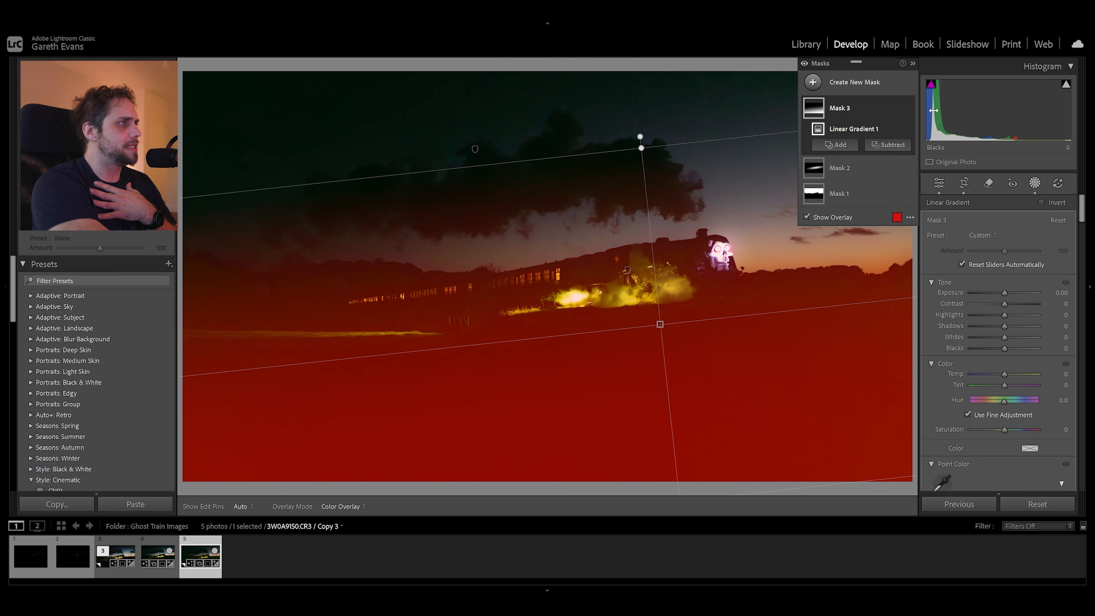
Subtract a second tilted linear gradient from the mask so the bottom of the field is excluded
left_click(889, 144)
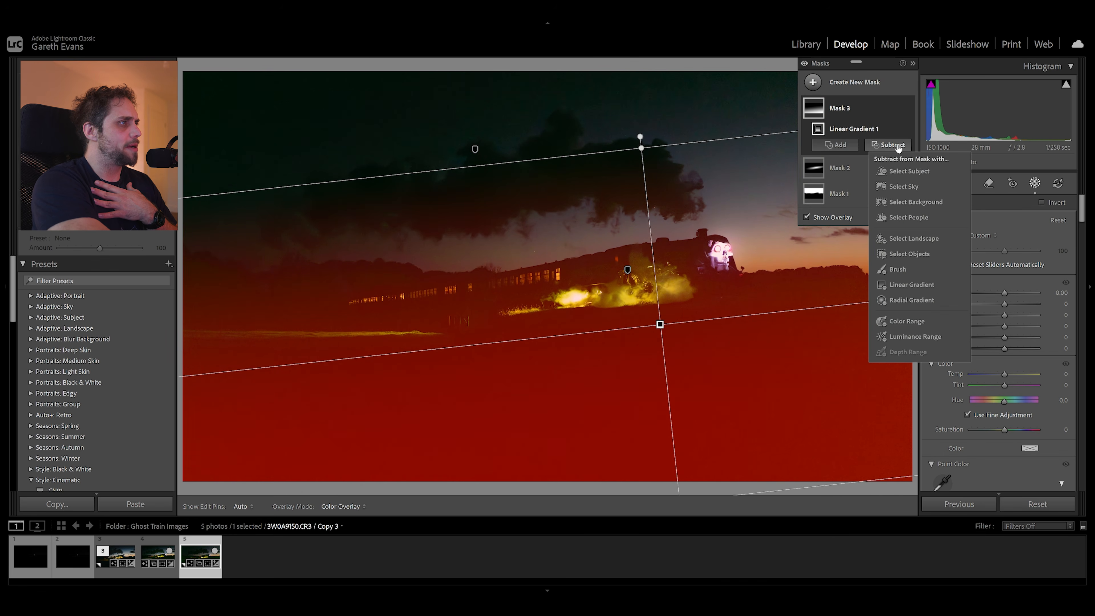
left_click(917, 287)
left_click_drag(733, 487, 725, 320)
left_click_drag(726, 405, 684, 347)
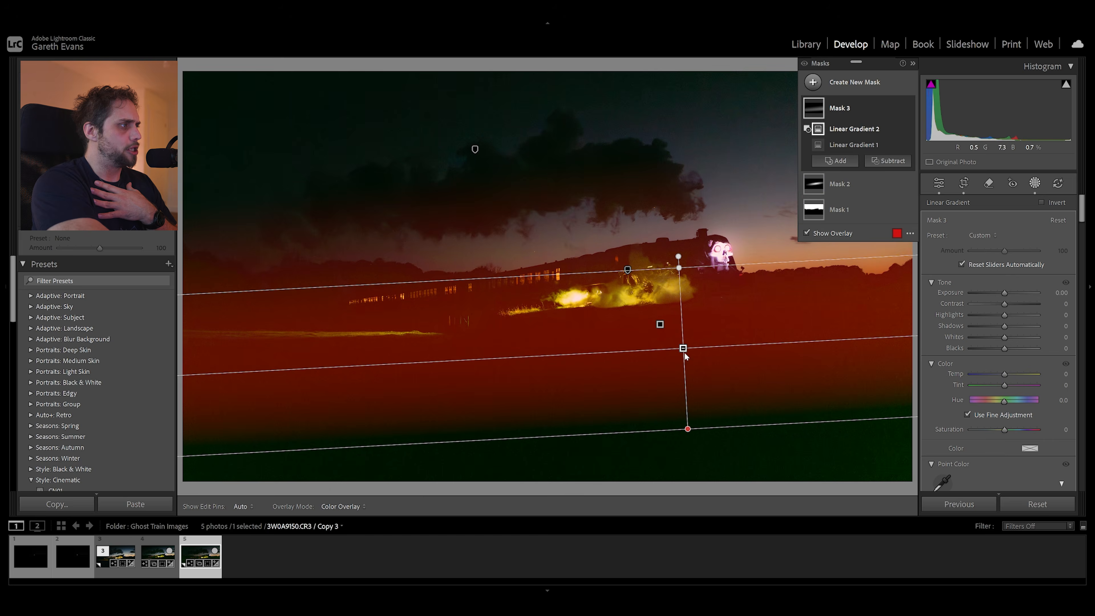
Set the linear gradient mask's Exposure to 0.40 and Contrast to 18
left_click_drag(1005, 293, 1011, 296)
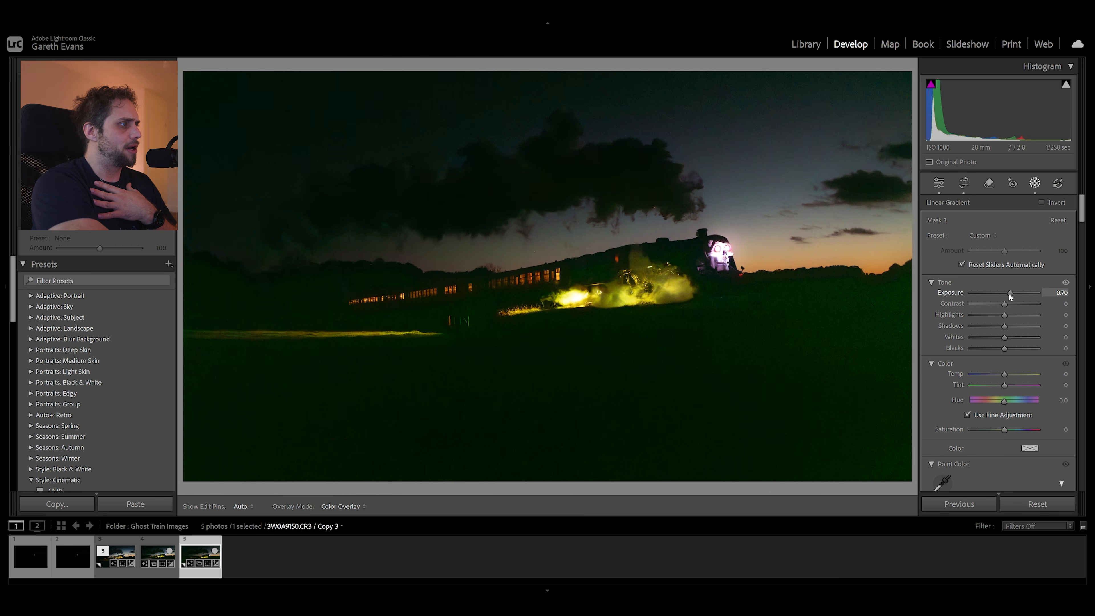
left_click_drag(1006, 303, 1007, 314)
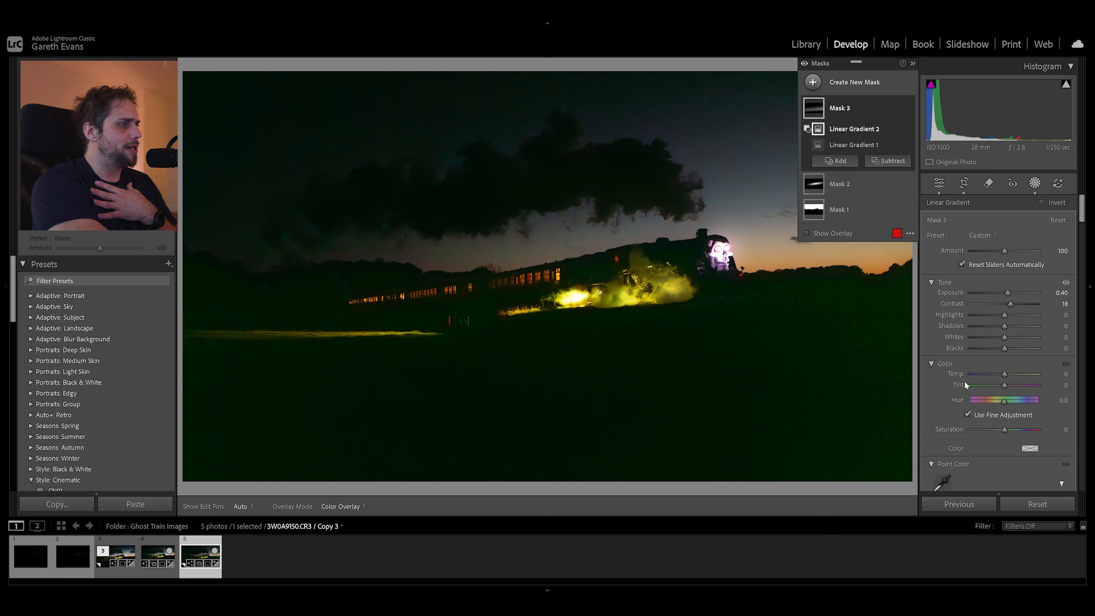
scroll(964, 381, "down", 8)
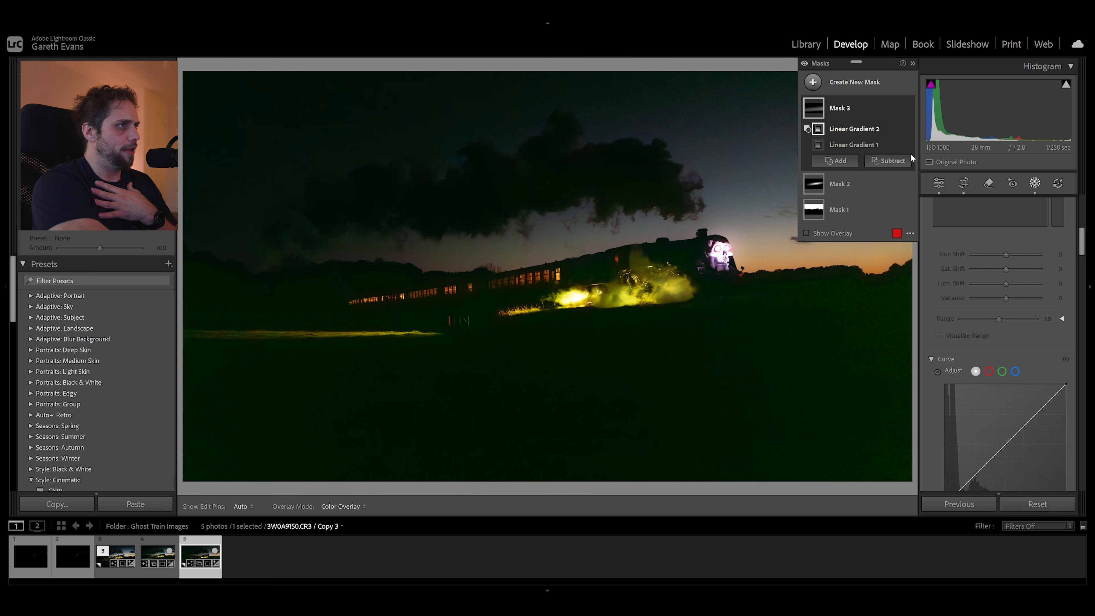
Create a brush mask and paint over the entire dark field in the foreground
left_click(863, 82)
left_click(876, 206)
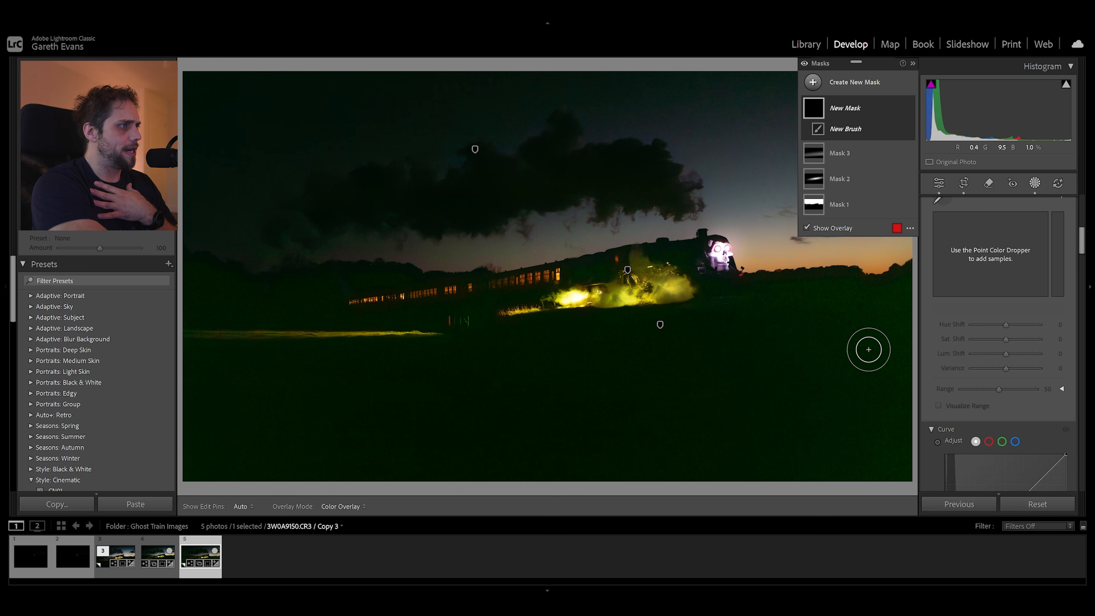
key("h")
mouse_move(889, 330)
left_mouse_down()
mouse_move(885, 318)
mouse_move(766, 357)
mouse_move(917, 435)
left_mouse_up()
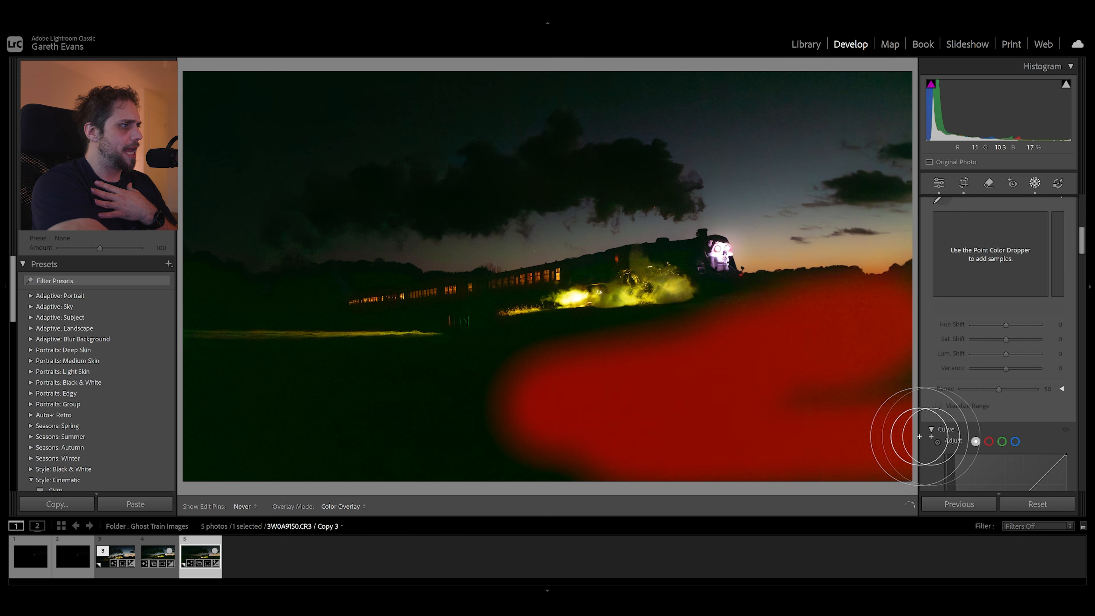
mouse_move(901, 375)
left_mouse_down()
mouse_move(218, 466)
mouse_move(420, 435)
mouse_move(227, 410)
mouse_move(164, 419)
mouse_move(513, 395)
mouse_move(174, 420)
left_mouse_up()
Soften the brushed field by setting its Texture to -24, and close the masking tool
scroll(944, 381, "up", 7)
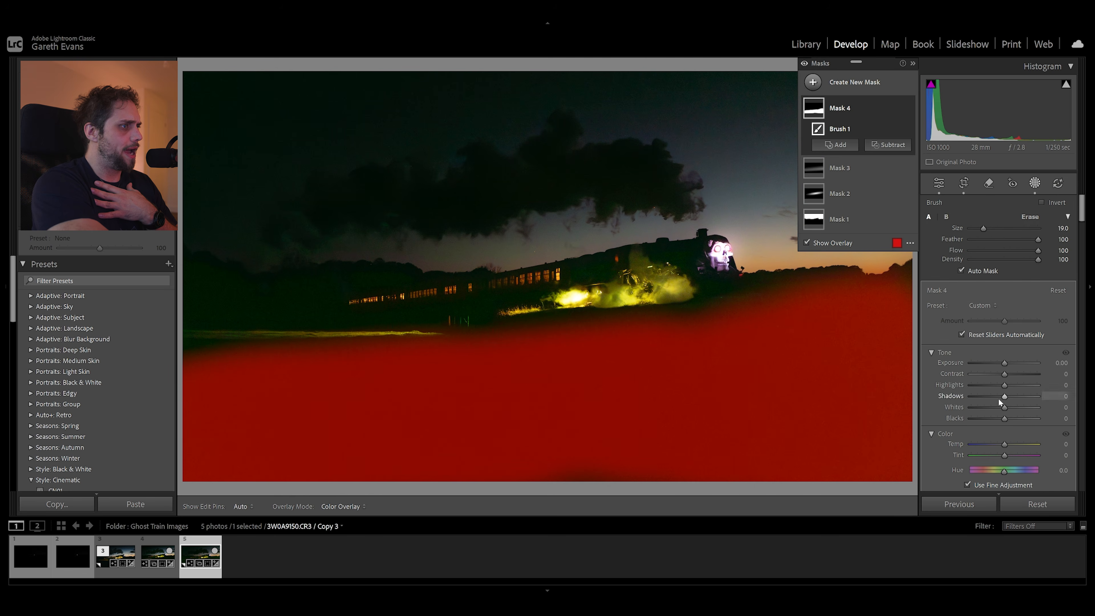
scroll(933, 416, "down", 7)
left_click_drag(996, 322, 989, 324)
scroll(936, 375, "down", 5)
left_click_drag(1007, 368, 997, 369)
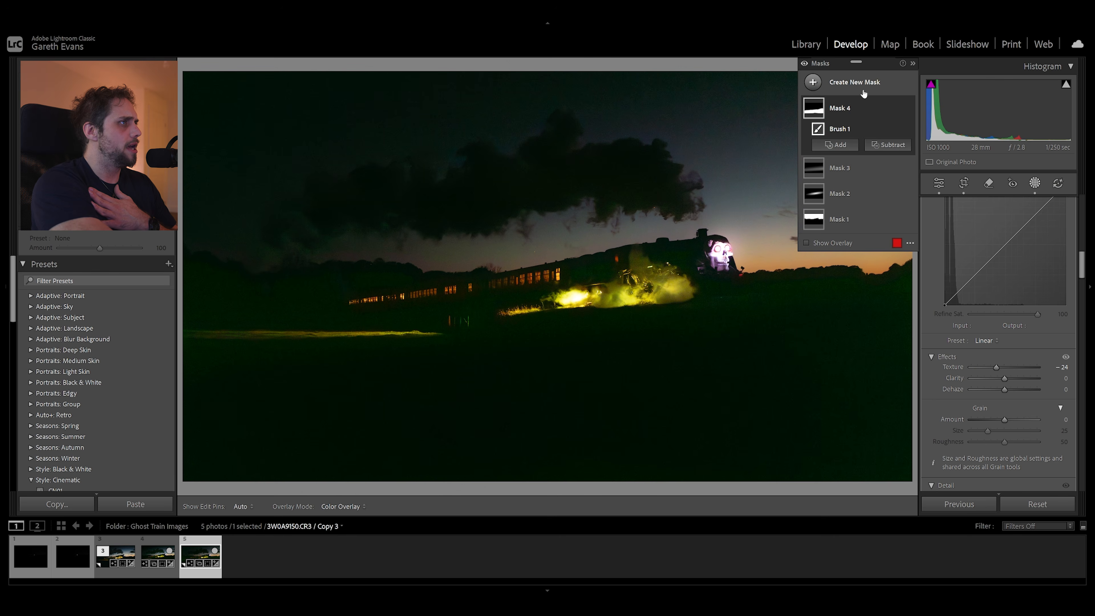
left_click(945, 183)
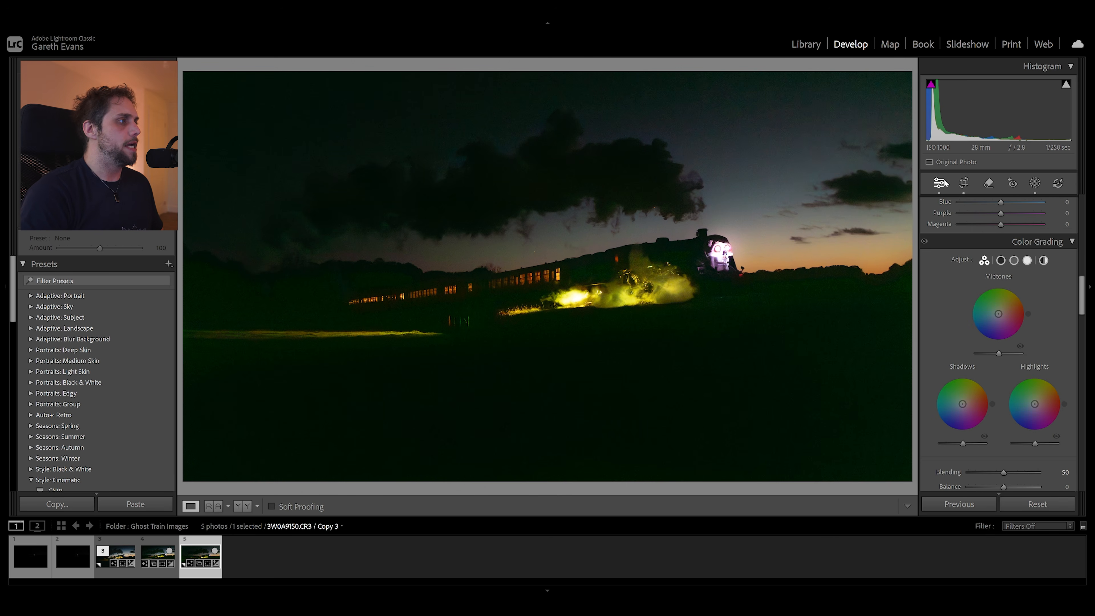
Compare the edited photo with its original version several times
key("backslash")
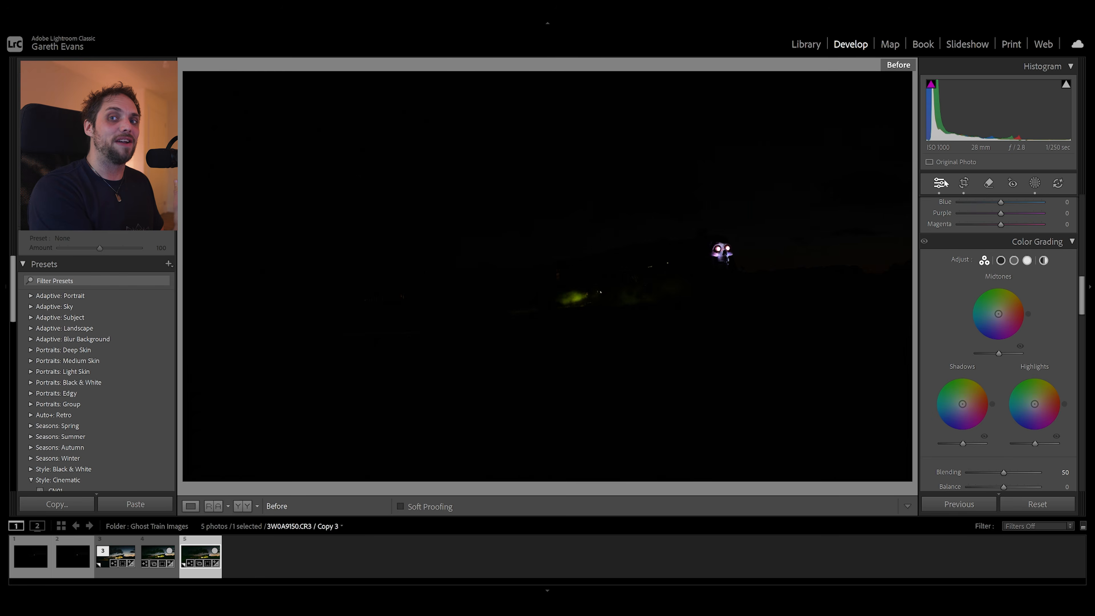
key("backslash")
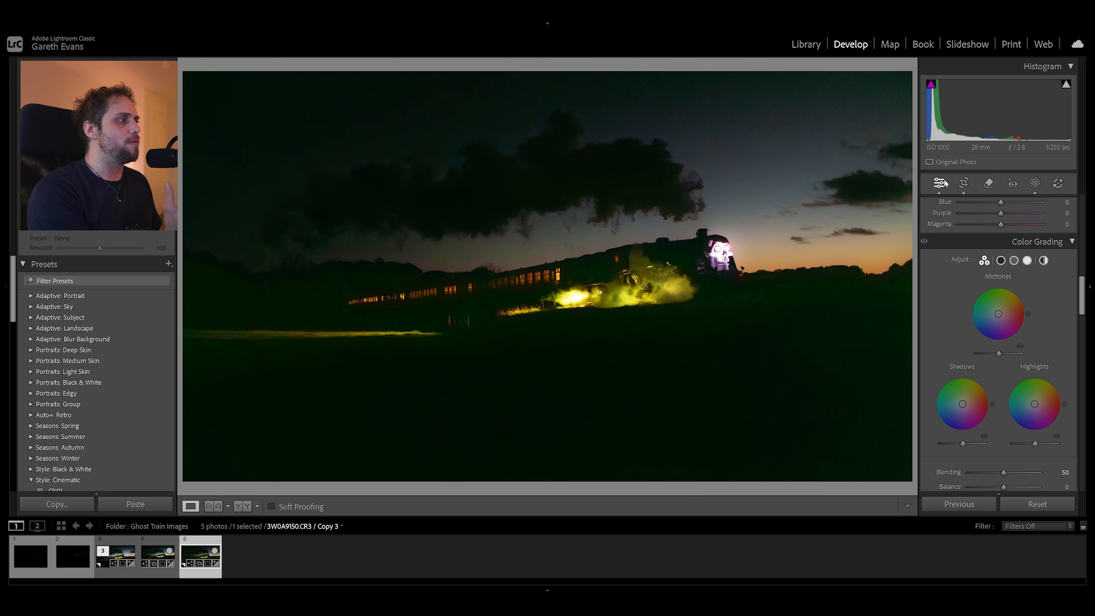
key("backslash")
key("backslash")
key("backslash")
key("backslash")
key("backslash")
key("backslash")
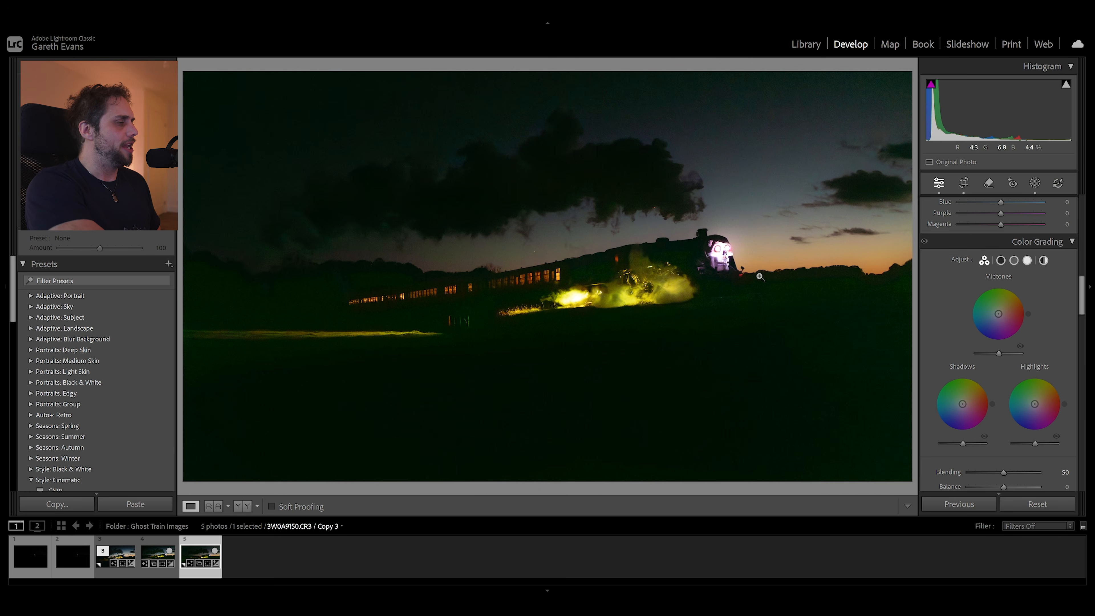
Add a small upright radial gradient mask over the glowing skull on the train's front
scroll(951, 347, "up", 10)
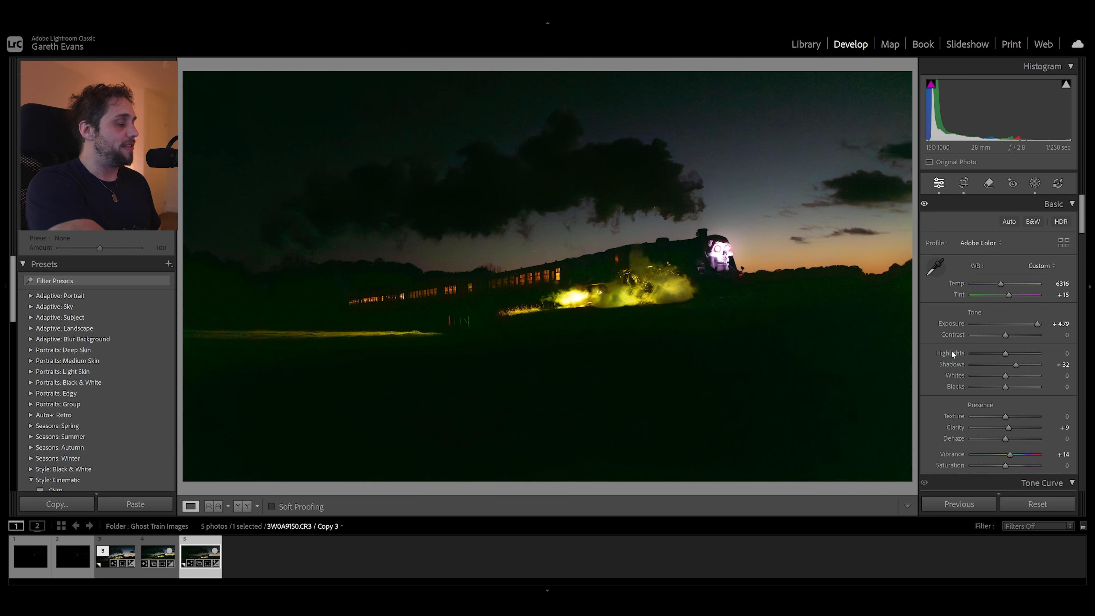
left_click(1035, 183)
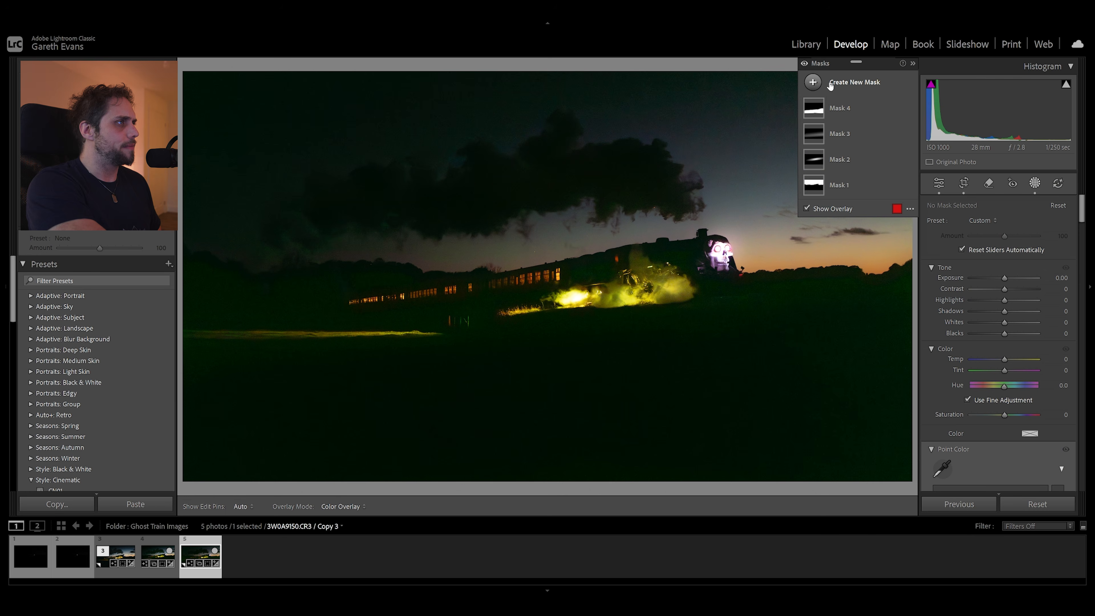
left_click(865, 84)
left_click(893, 233)
left_click_drag(719, 256, 736, 277)
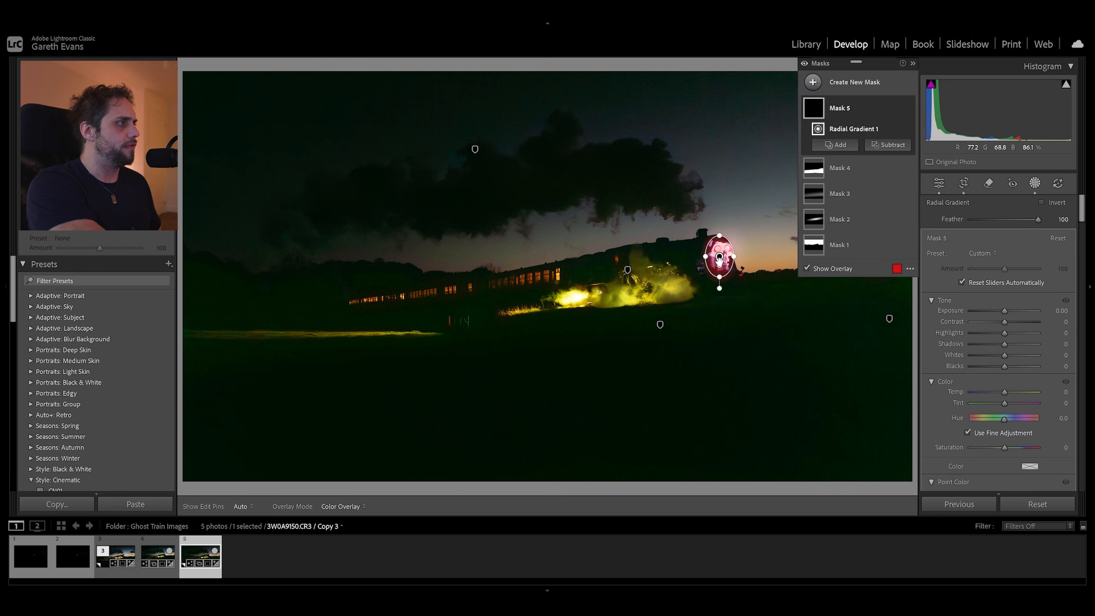
Set the skull mask's Highlights to -55, close masking and compare the result with the original photo
mouse_move(978, 334)
left_mouse_down()
mouse_move(996, 333)
mouse_move(988, 334)
left_mouse_up()
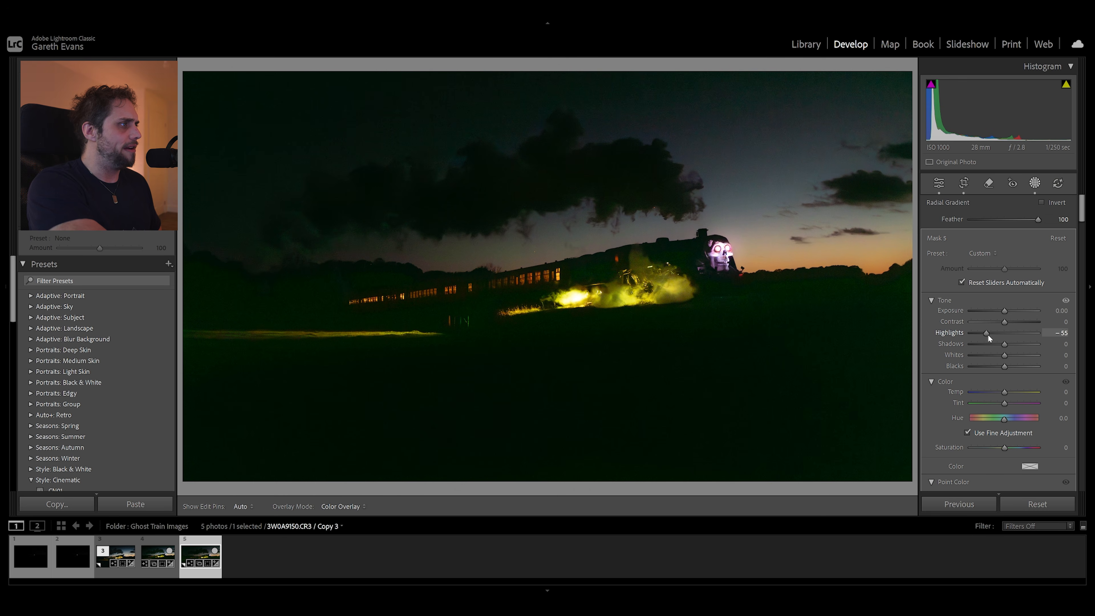
left_click(940, 183)
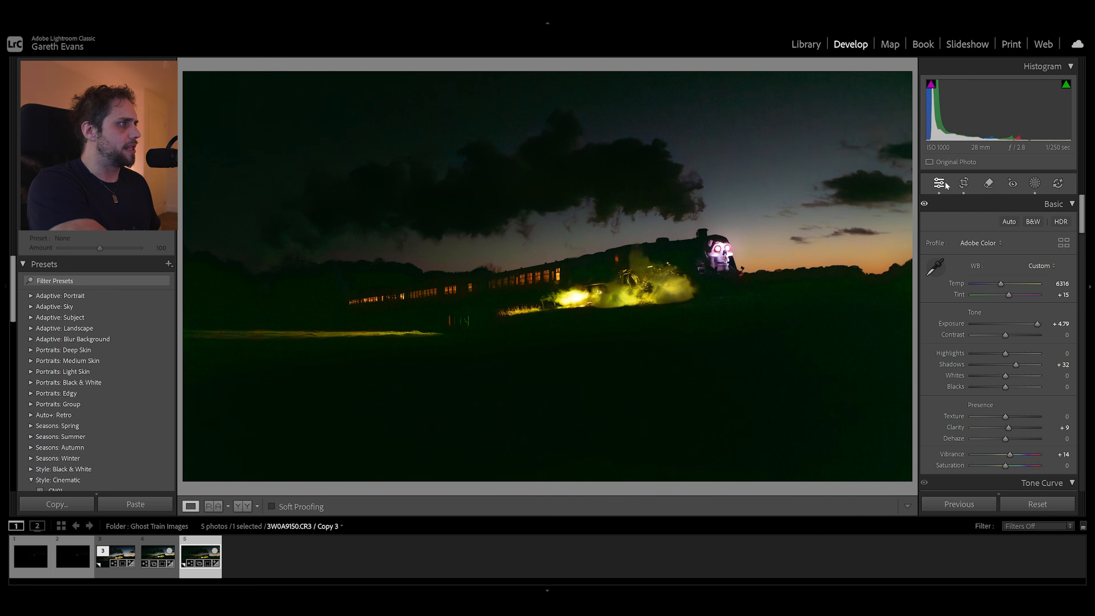
key("backslash")
key("backslash")
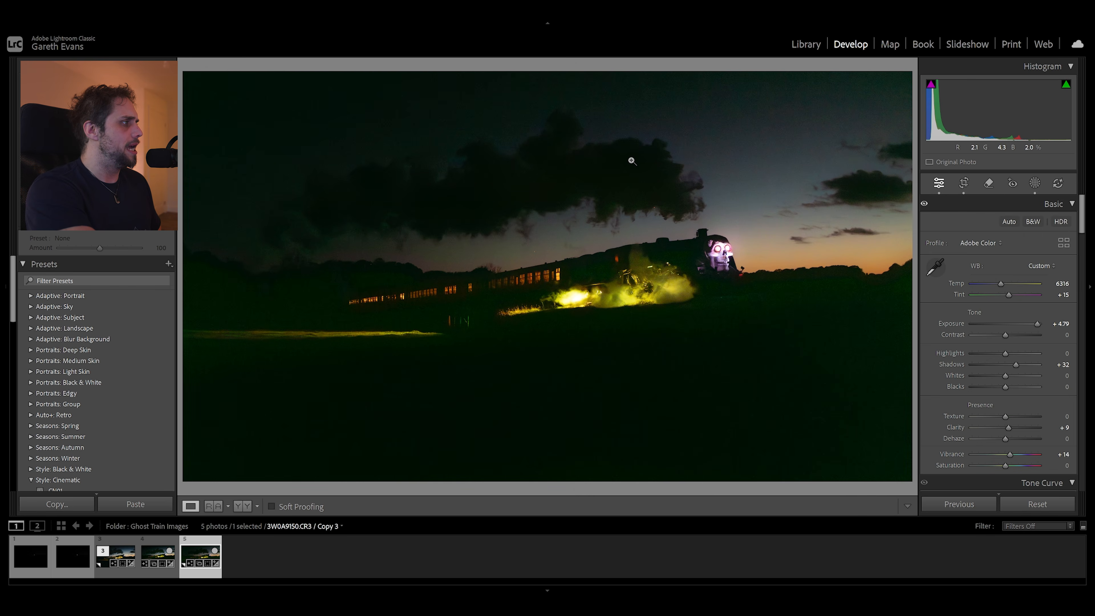
Preview the Style: Cinematic presets, apply CN02 and set its amount to 49
scroll(93, 290, "down", 3)
scroll(90, 291, "down", 2)
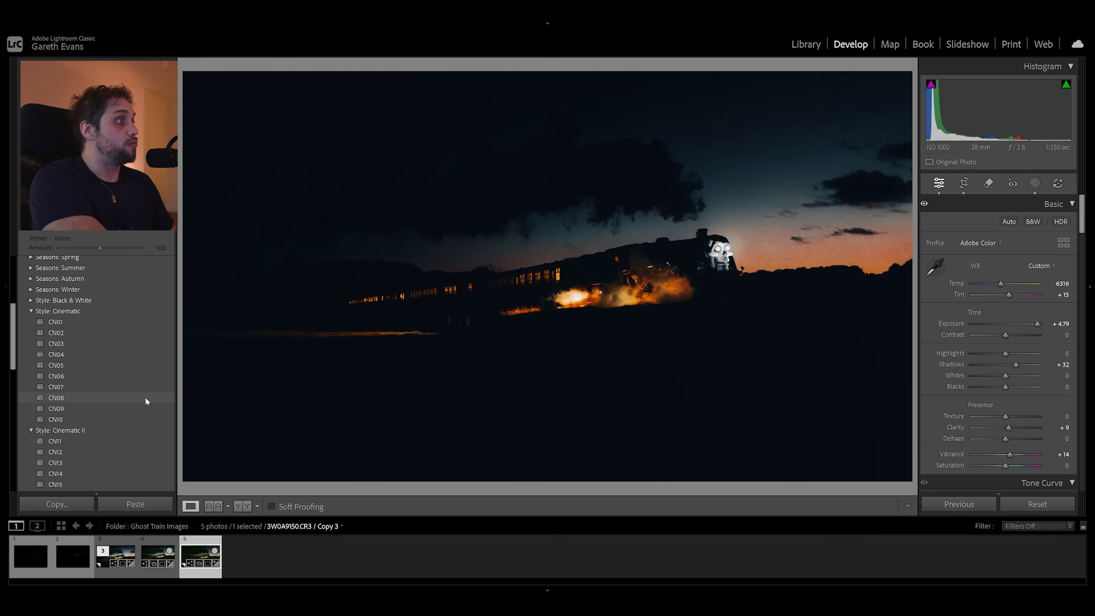
left_click(146, 398)
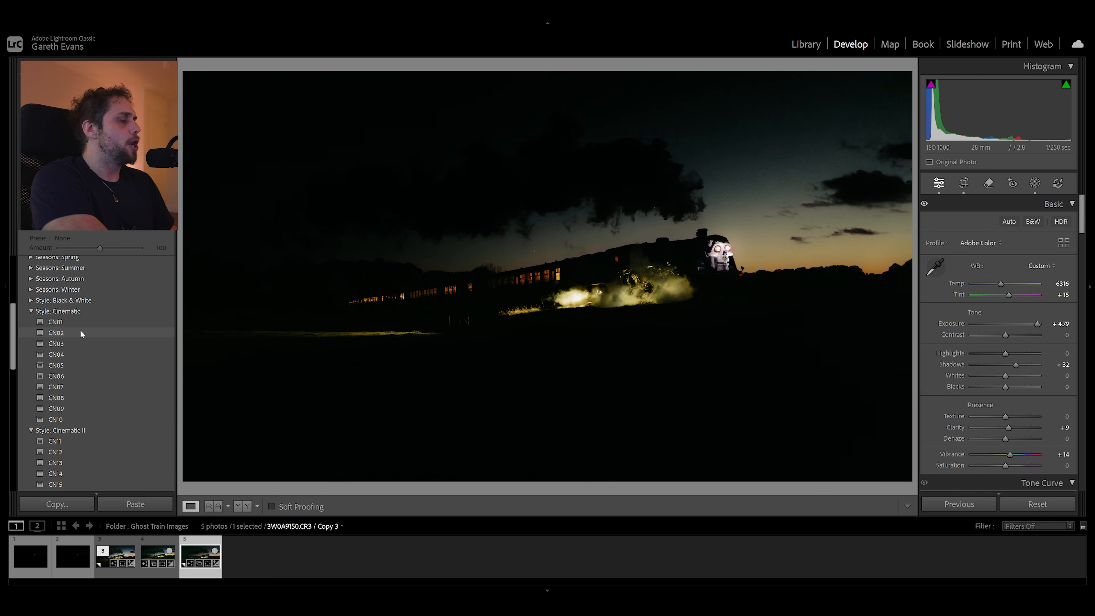
left_click(80, 333)
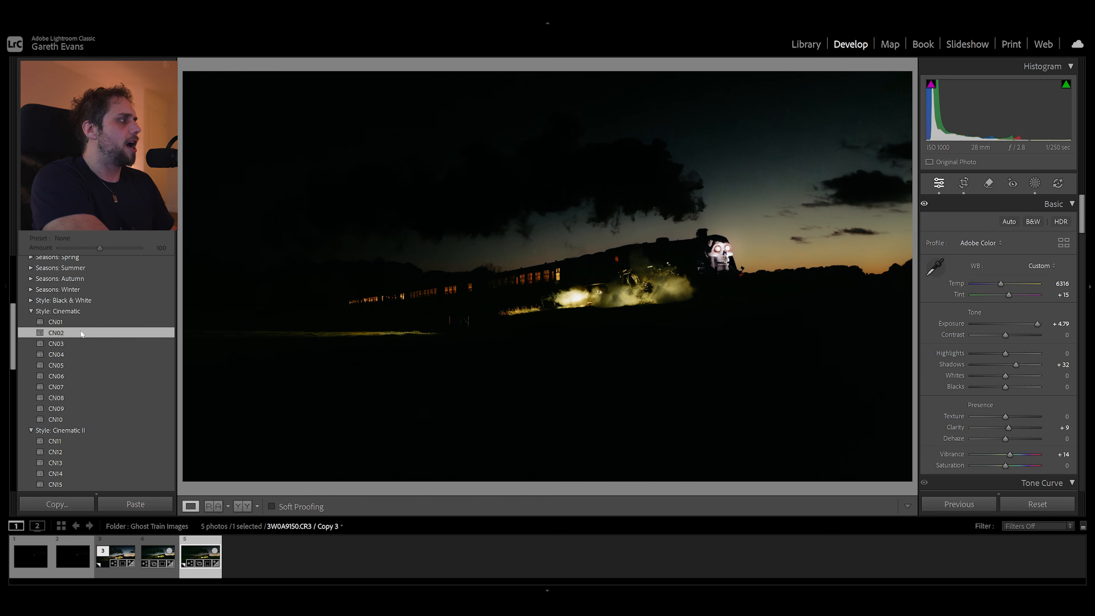
left_click_drag(100, 249, 79, 249)
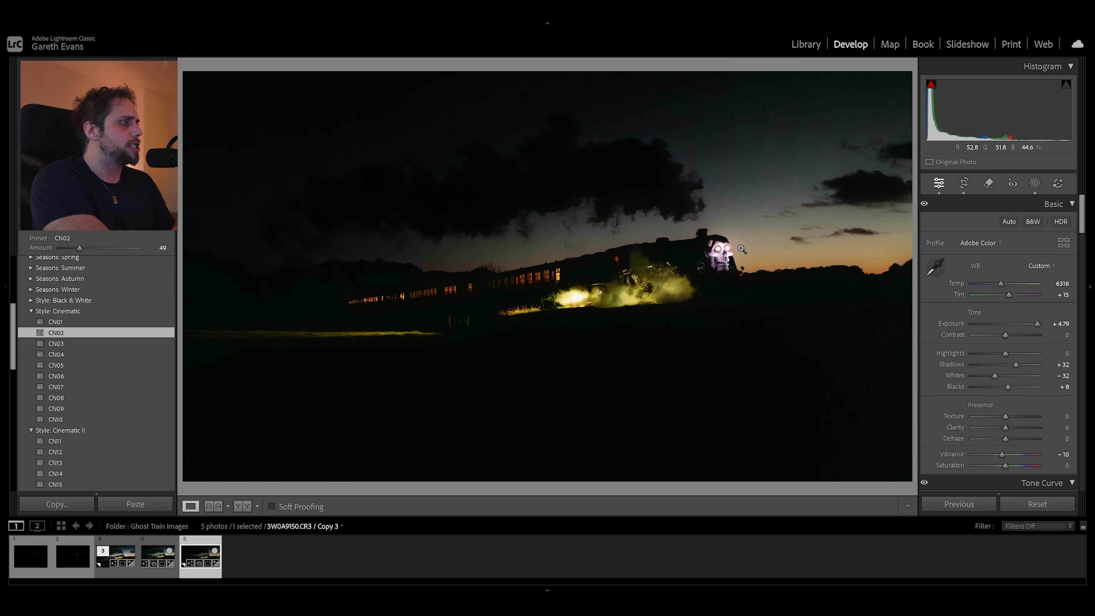
Warm the steam and sunset in the Color Mixer by setting Yellow hue to -73 and Orange hue to -27
scroll(924, 341, "down", 3)
scroll(924, 337, "down", 6)
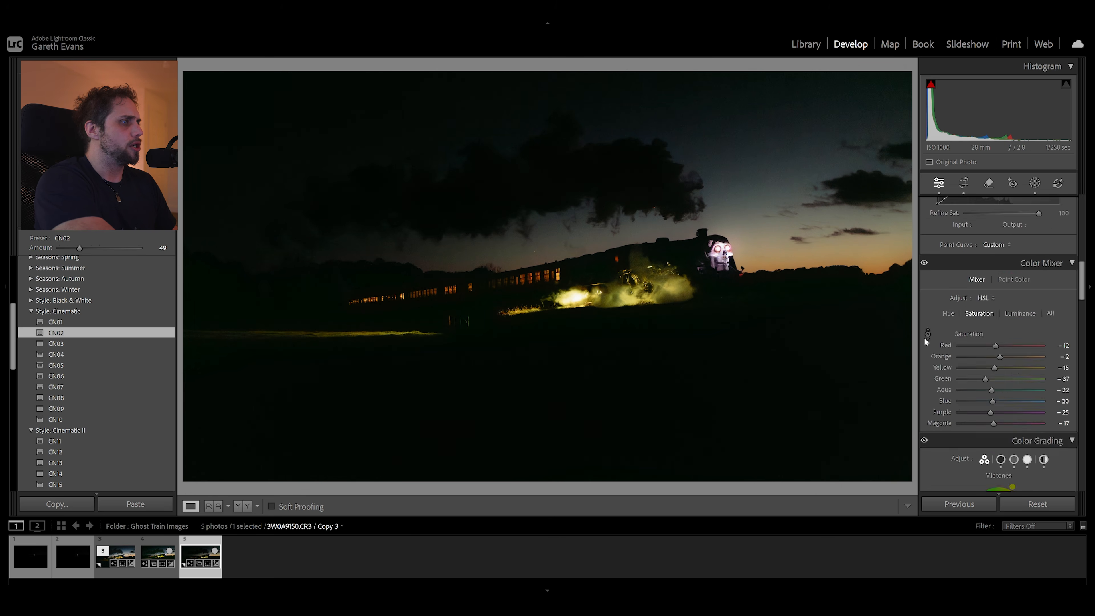
left_click(948, 227)
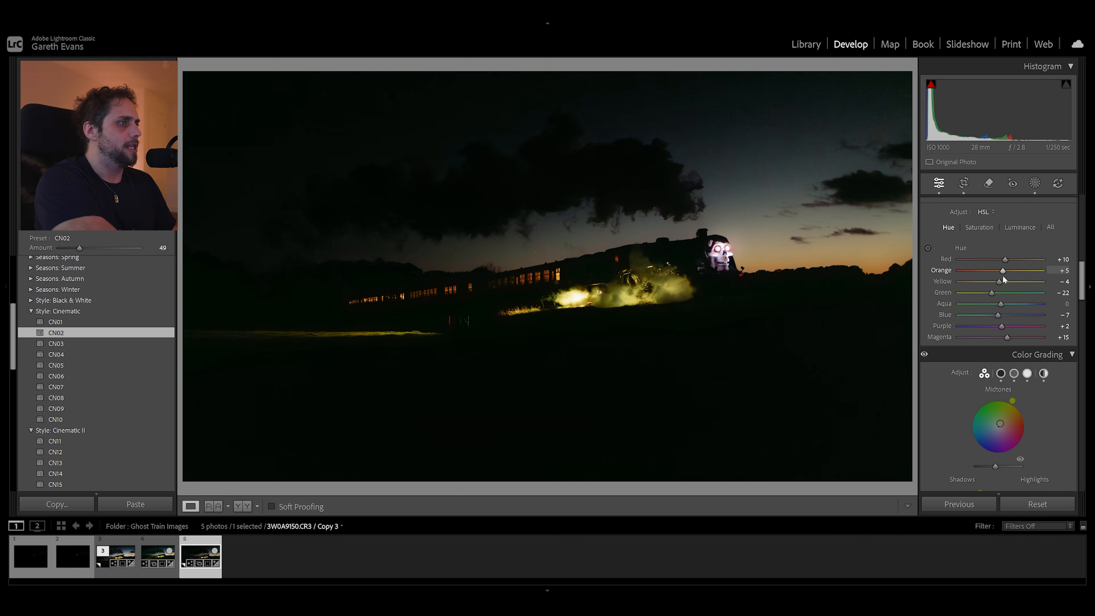
left_click_drag(999, 281, 970, 284)
left_click_drag(1002, 270, 990, 277)
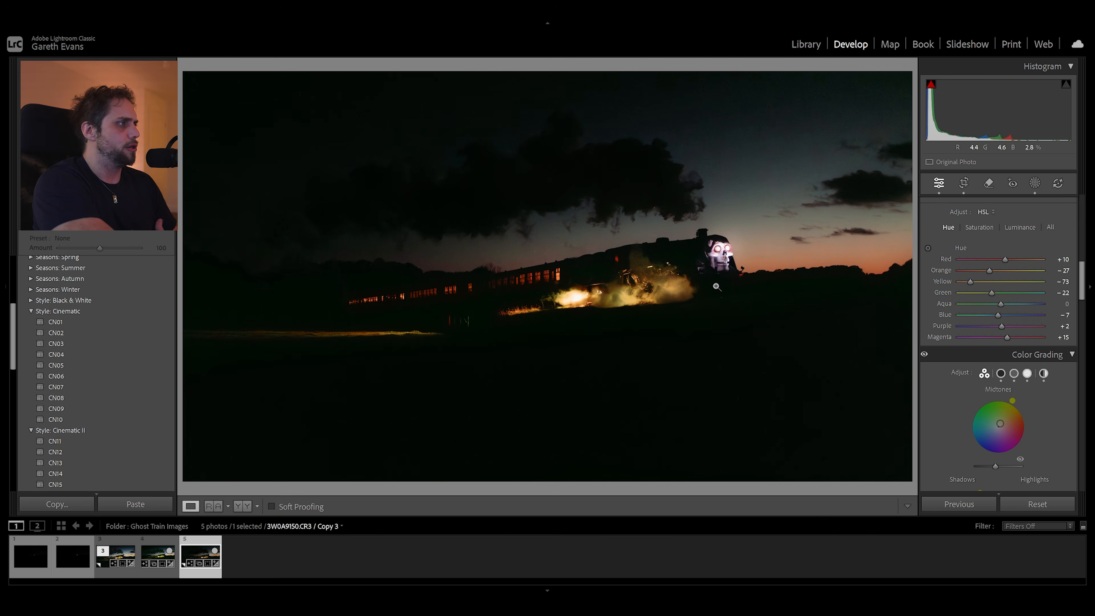
Set the Blue saturation to -24 and the luminance to +1 for Orange, +12 for Yellow and +5 for Blue
left_click(972, 228)
mouse_move(1001, 315)
left_mouse_down()
mouse_move(1016, 315)
mouse_move(978, 315)
mouse_move(1041, 319)
mouse_move(999, 326)
left_mouse_up()
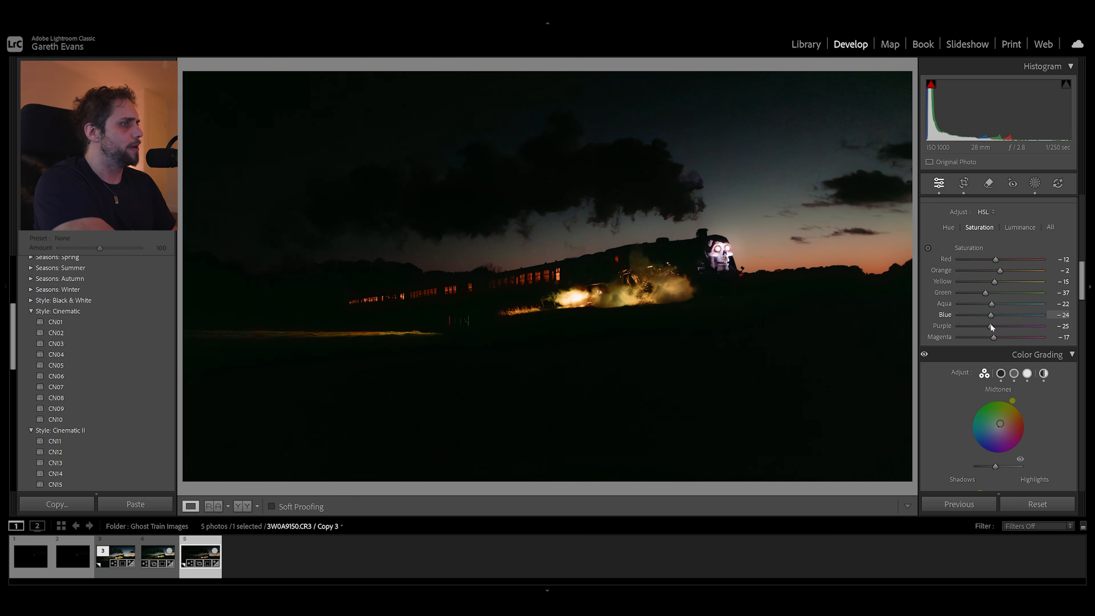
left_click(1021, 228)
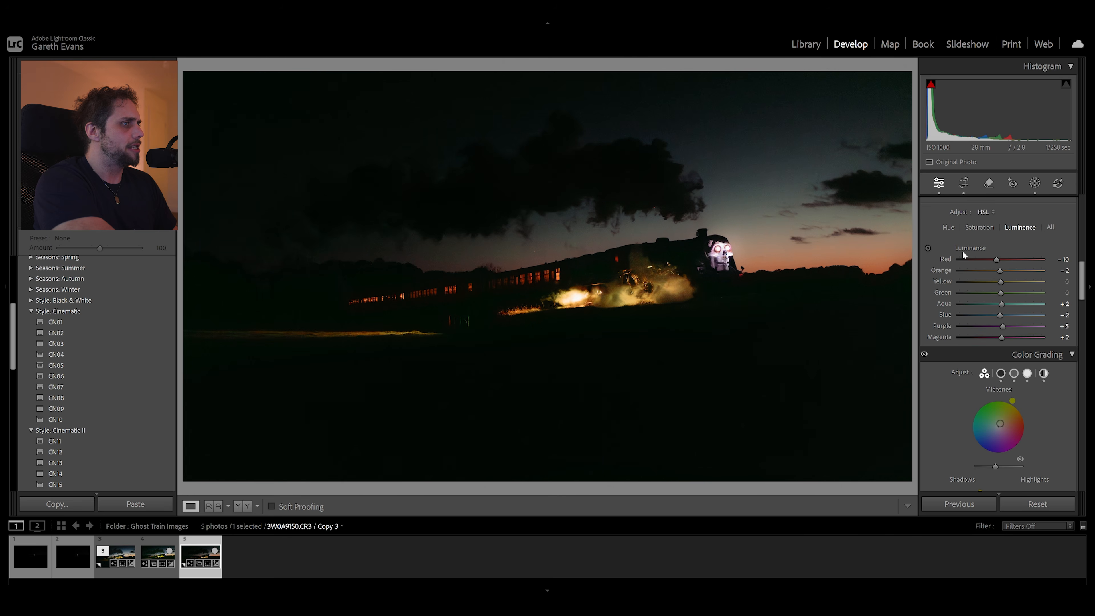
mouse_move(1000, 271)
left_mouse_down()
mouse_move(1030, 271)
mouse_move(997, 271)
mouse_move(1017, 282)
mouse_move(1005, 286)
left_mouse_up()
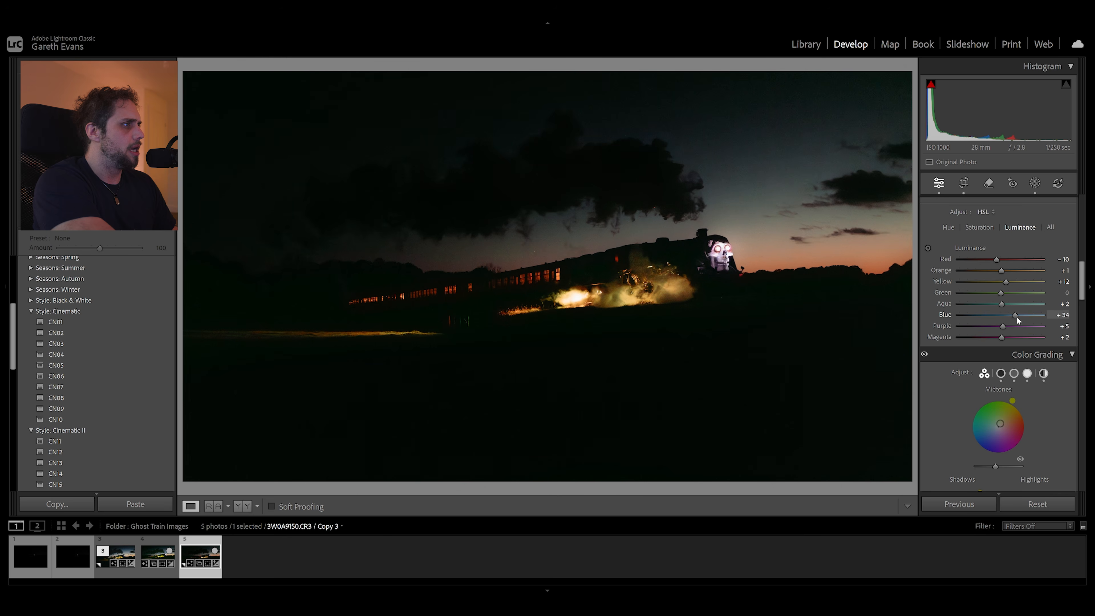
left_click_drag(1050, 317, 1000, 317)
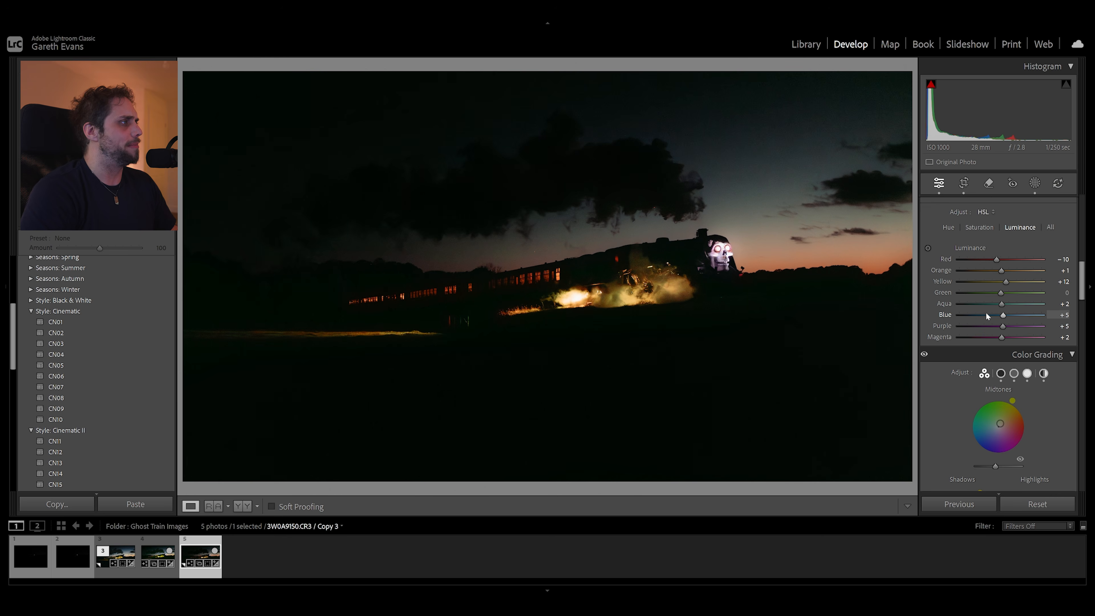
Remove the two small spots, one in the smoke cloud and one above the carriages, using generative AI Remove with brush size 3
left_click(642, 196)
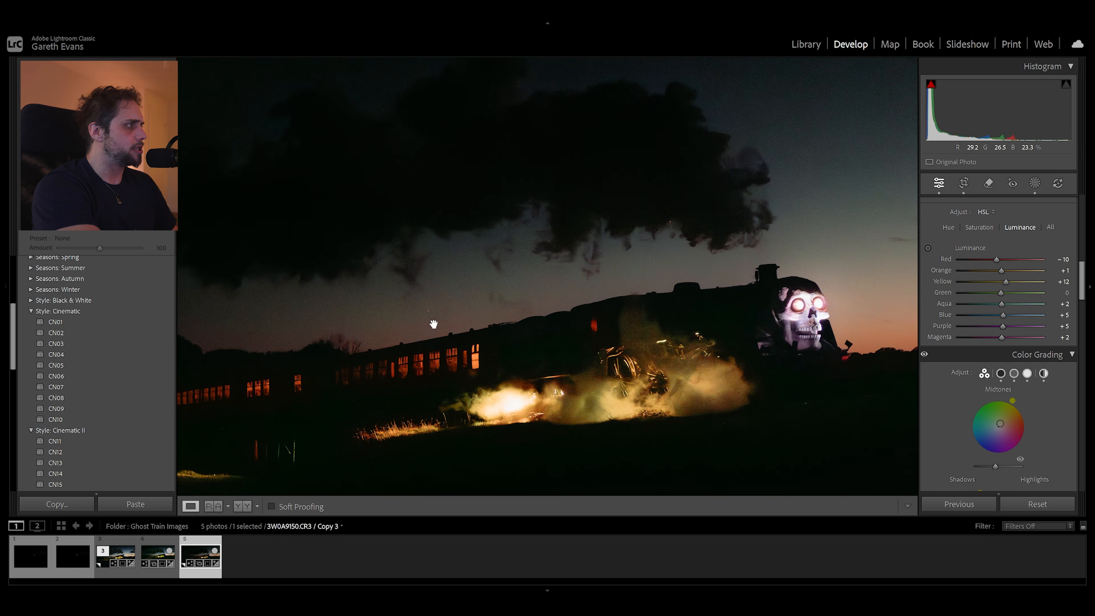
left_click_drag(572, 267, 705, 255)
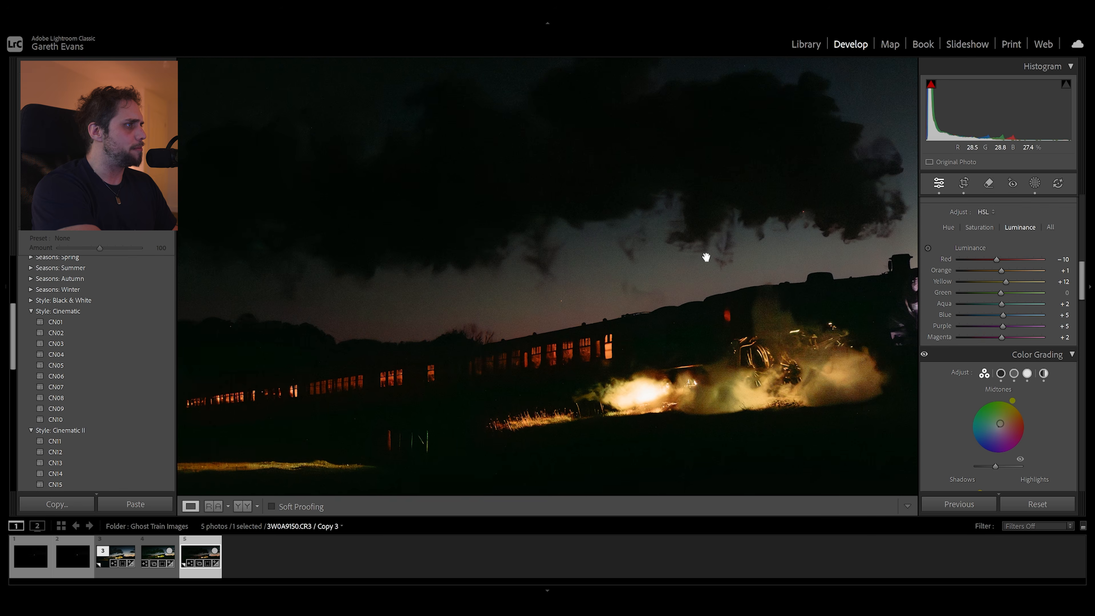
left_click(706, 258)
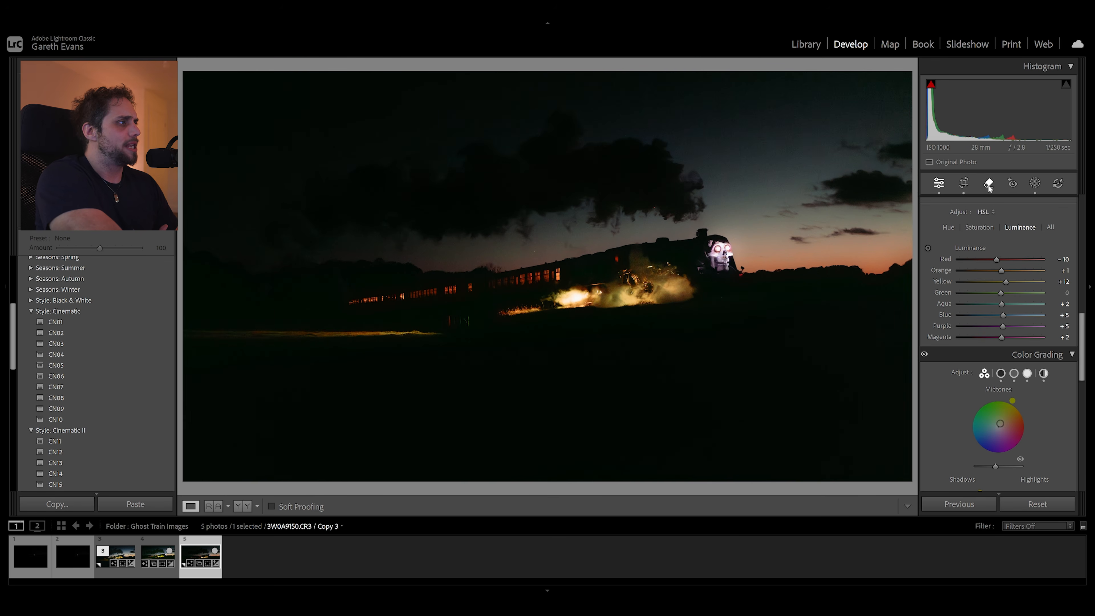
scroll(989, 185, "up", 10)
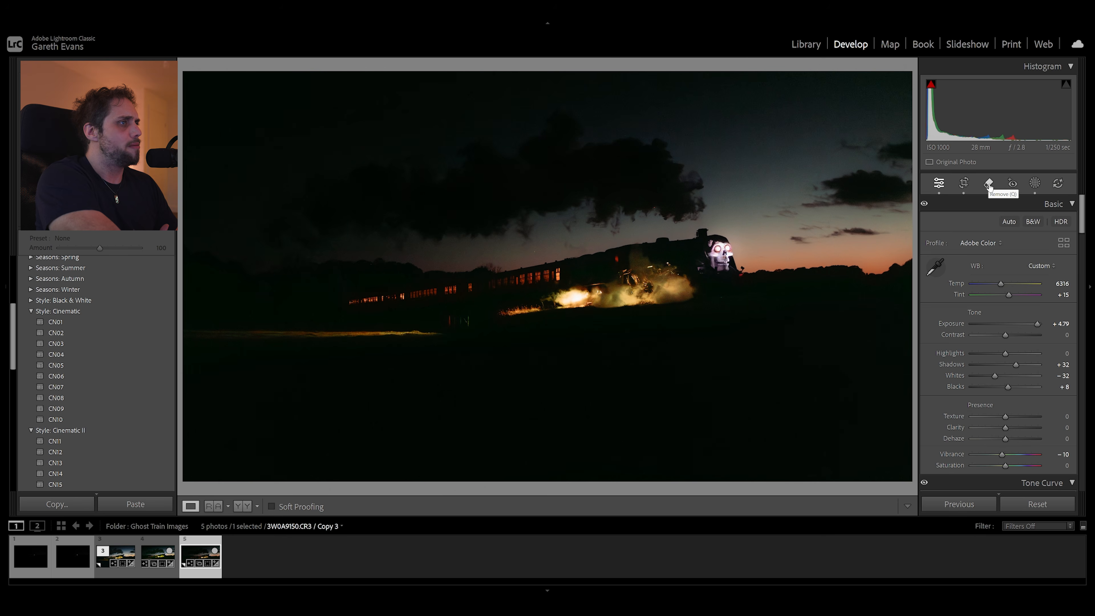
left_click(989, 184)
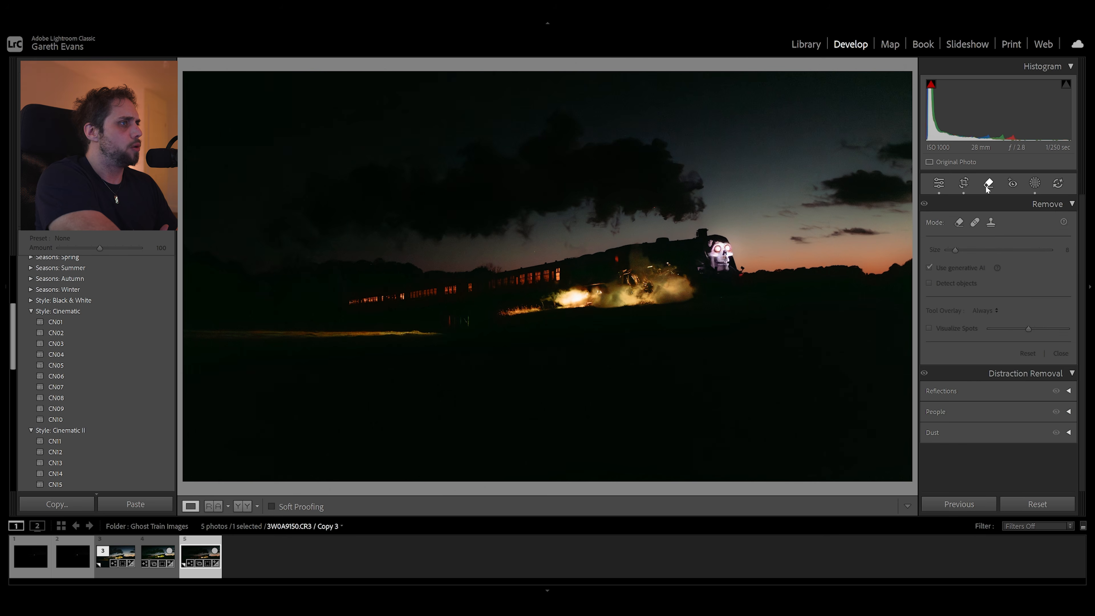
left_click(959, 223)
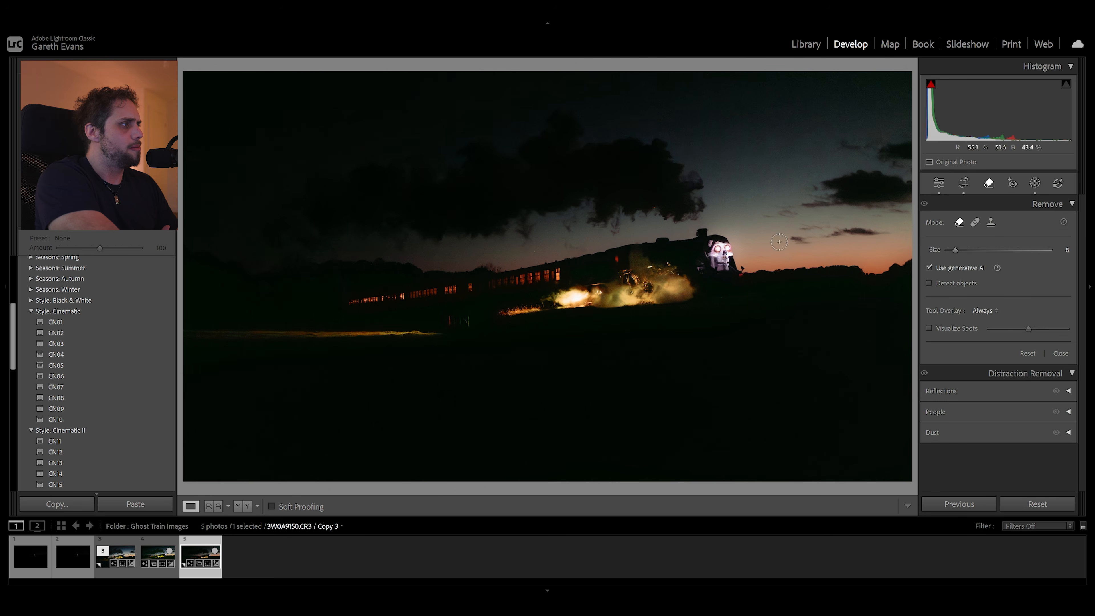
scroll(647, 206, "down", 5)
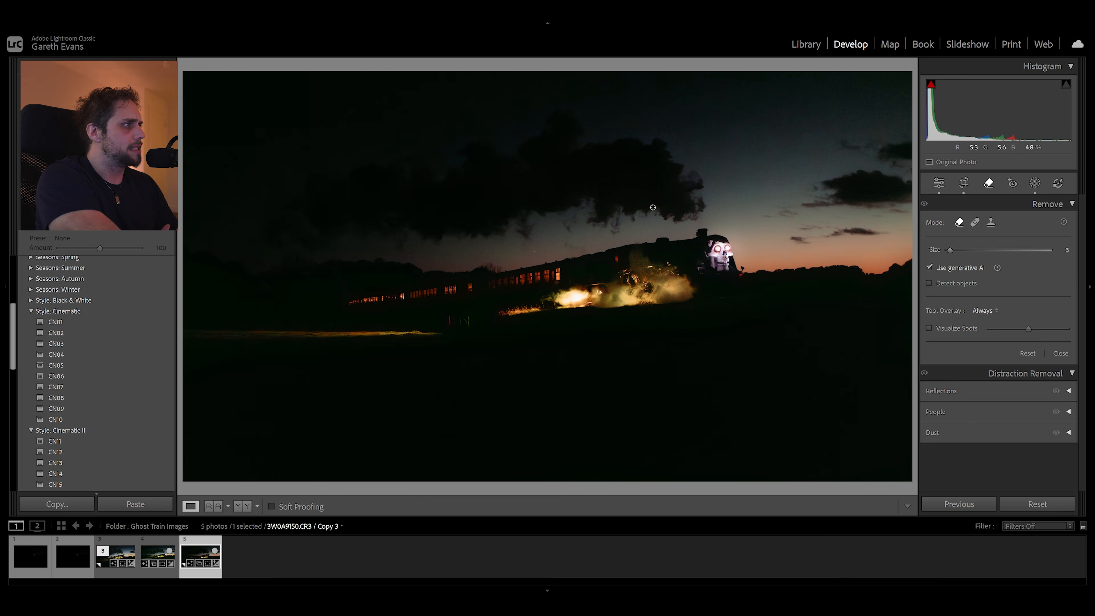
left_click(654, 208)
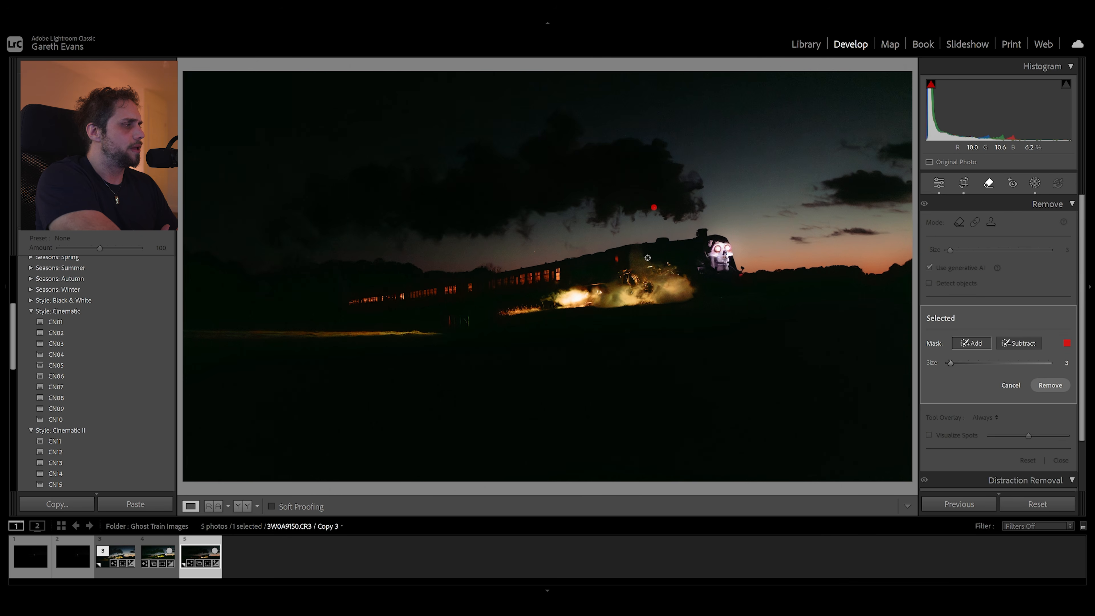
left_click(534, 251)
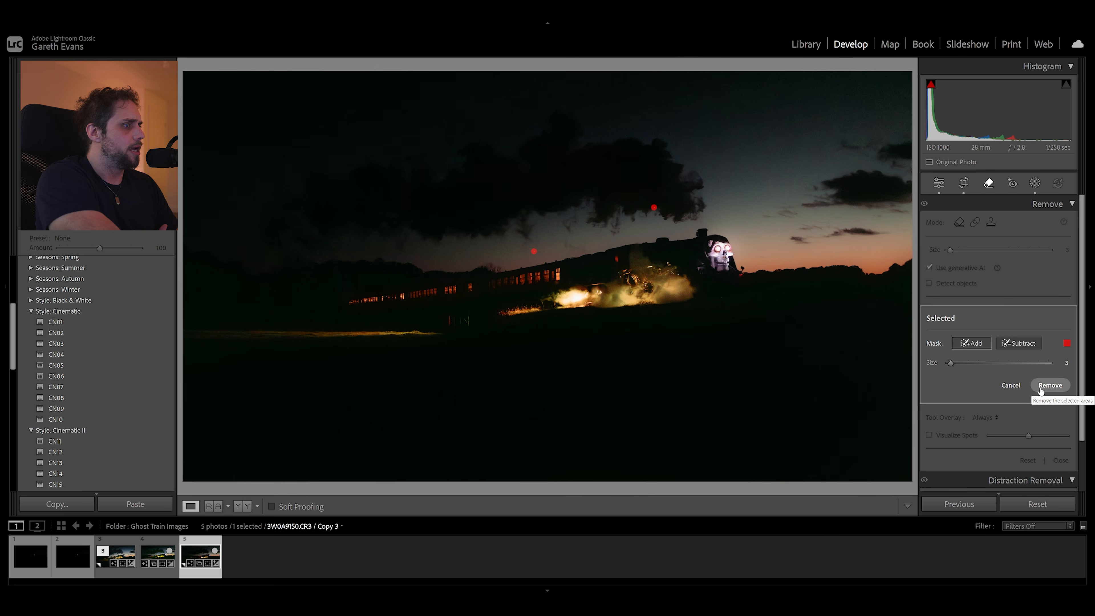
left_click(1057, 387)
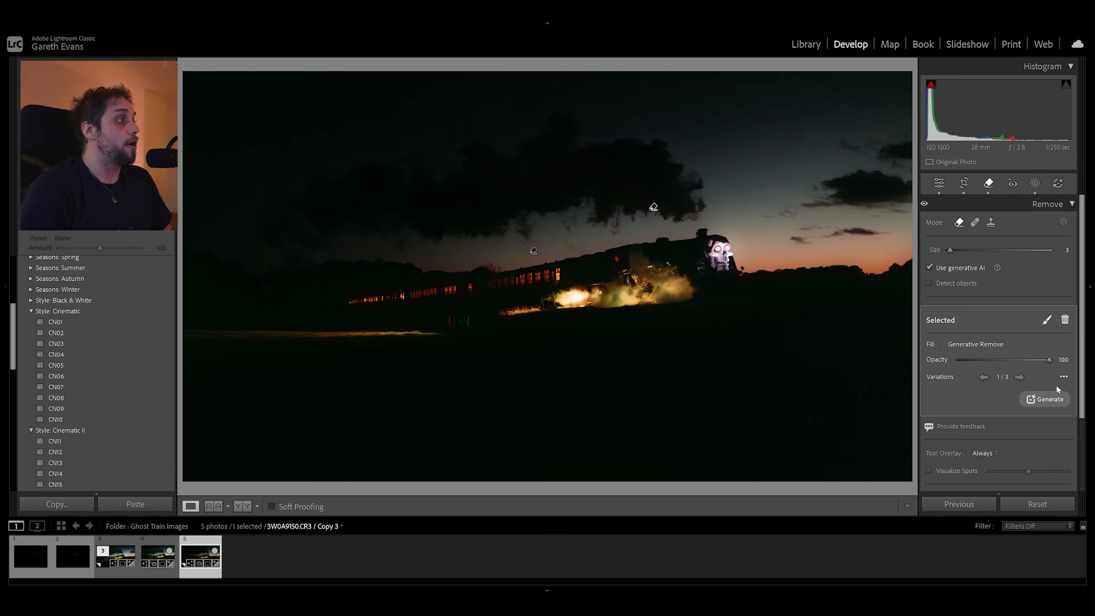
Close the Remove tool and compare the finished edit with the original photo
left_click(938, 184)
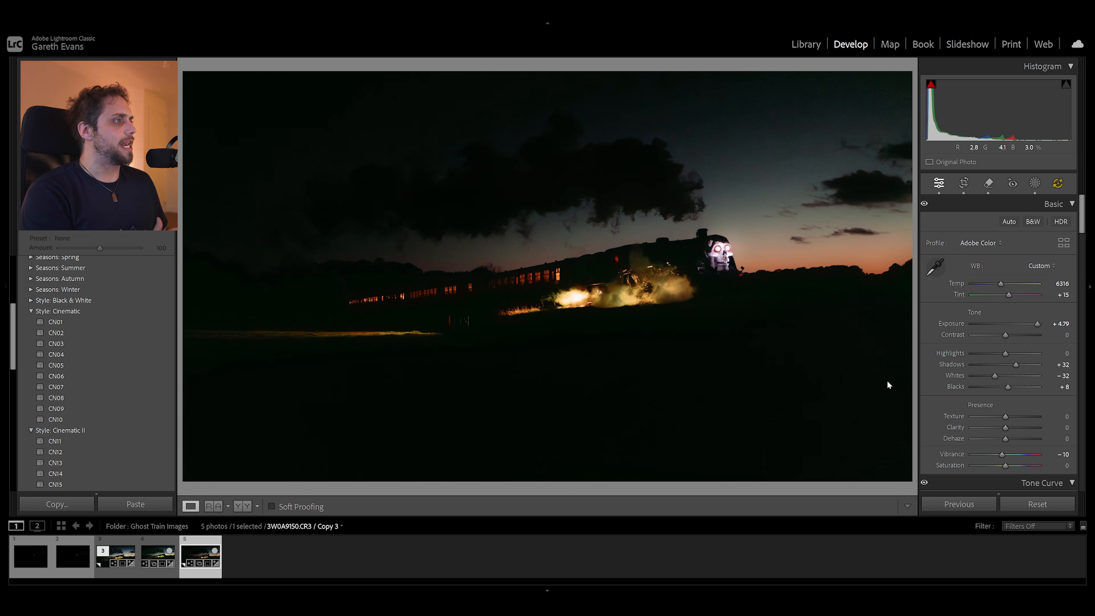
key("backslash")
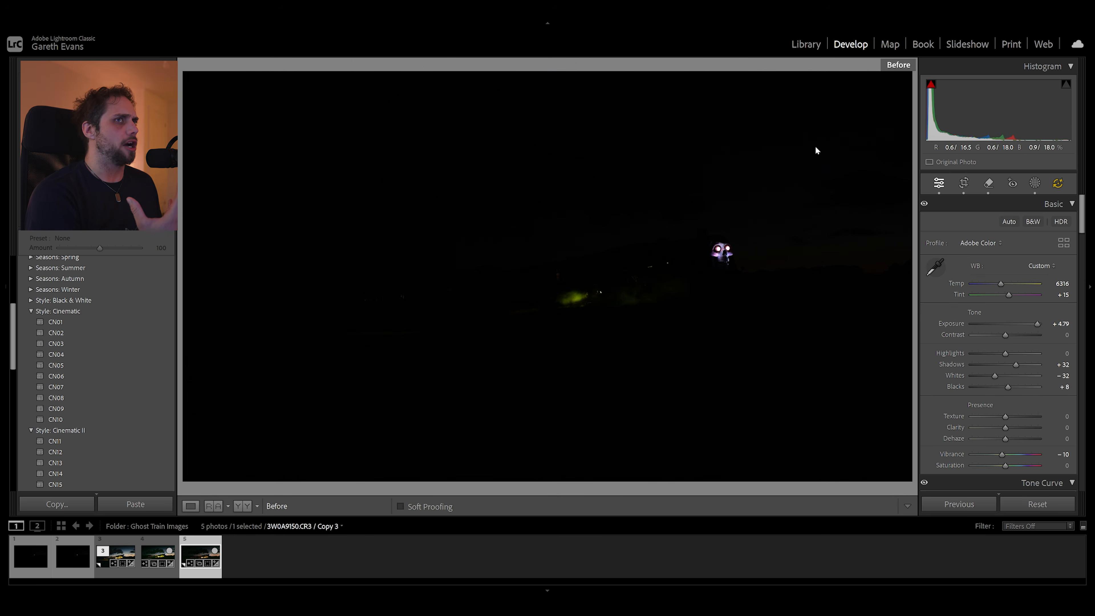
key("backslash")
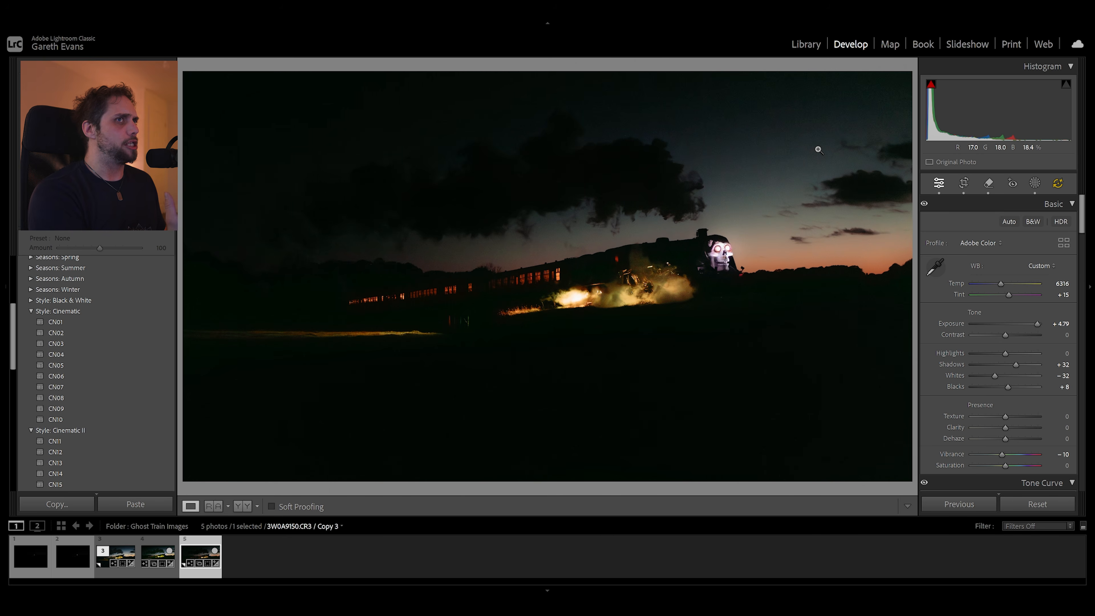